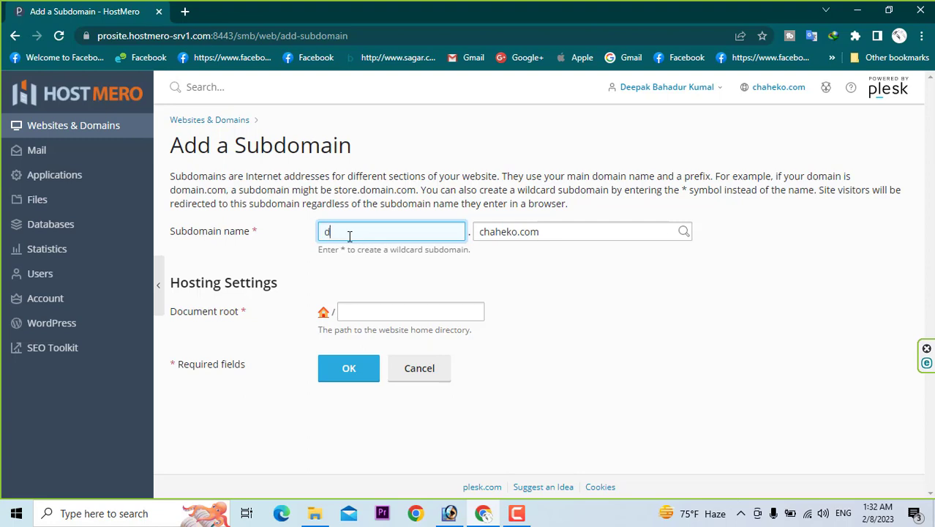
Name the new subdomain "downloads" and choose ici.com.np as its parent domain.
type("ownloads")
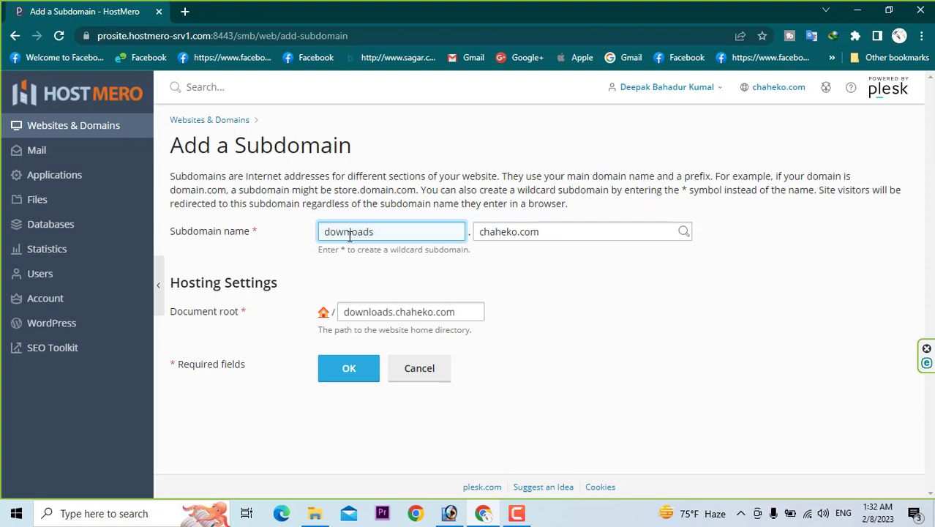
key("Tab")
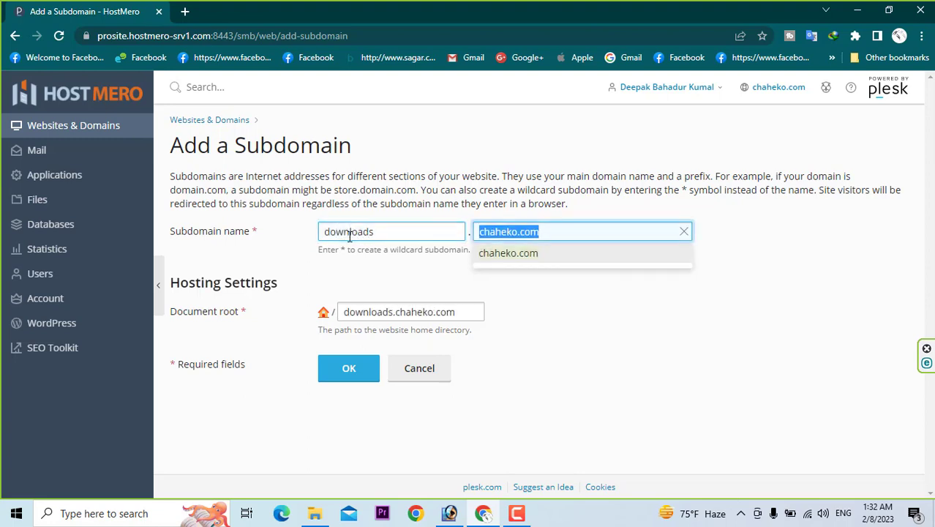
left_click(684, 233)
left_click(683, 233)
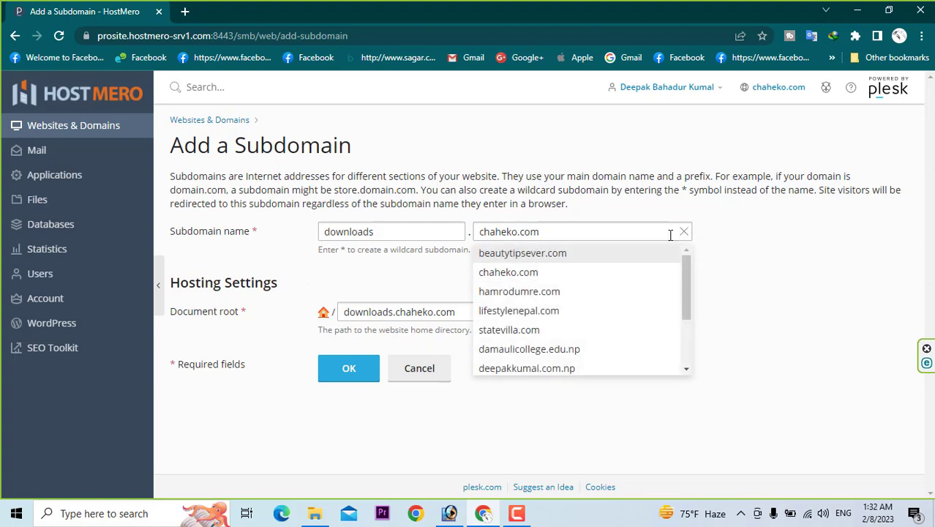
scroll(540, 301, "down", 2)
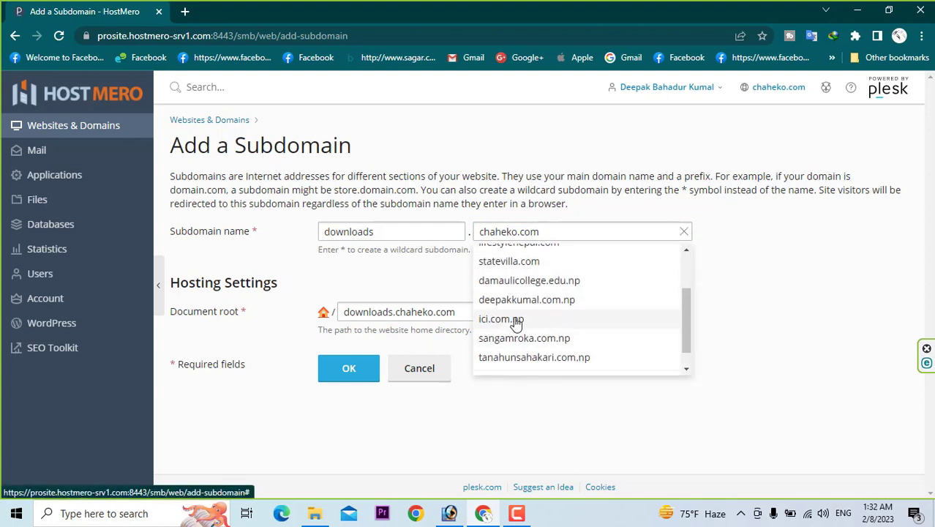
left_click(512, 319)
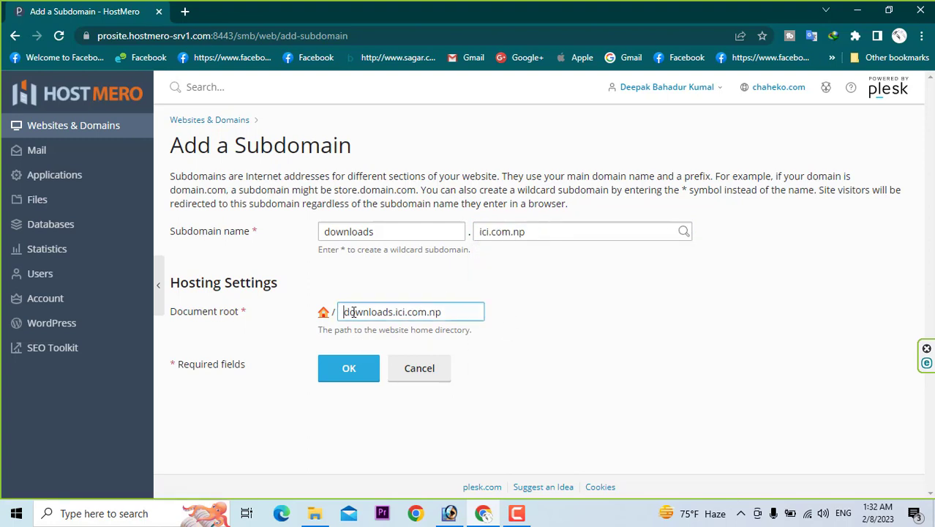
left_click_drag(353, 311, 450, 312)
double_click(373, 232)
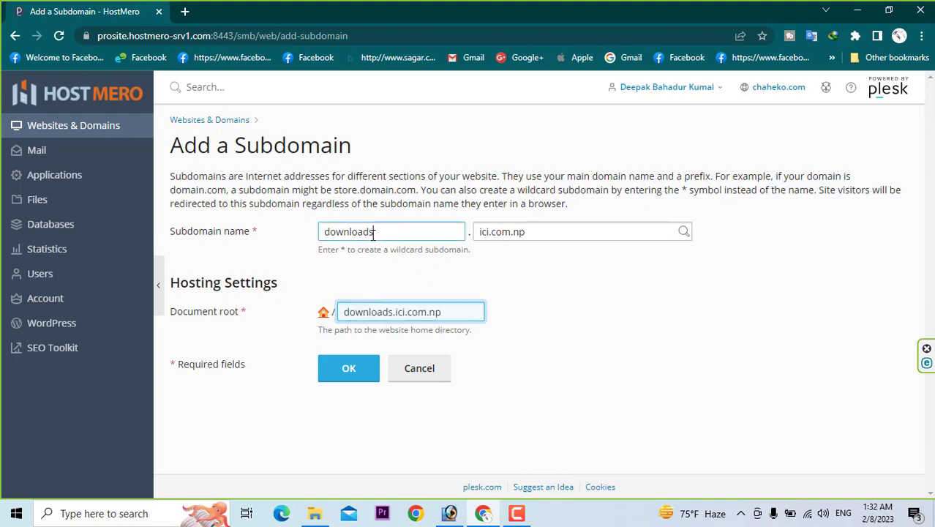
Create the downloads.ici.com.np subdomain and close the creation progress dialog.
left_click(348, 368)
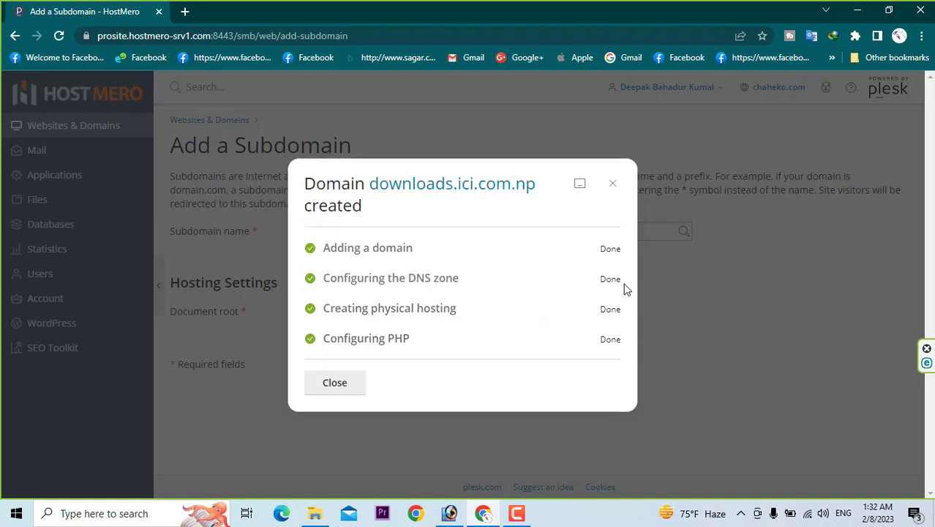
left_click(348, 382)
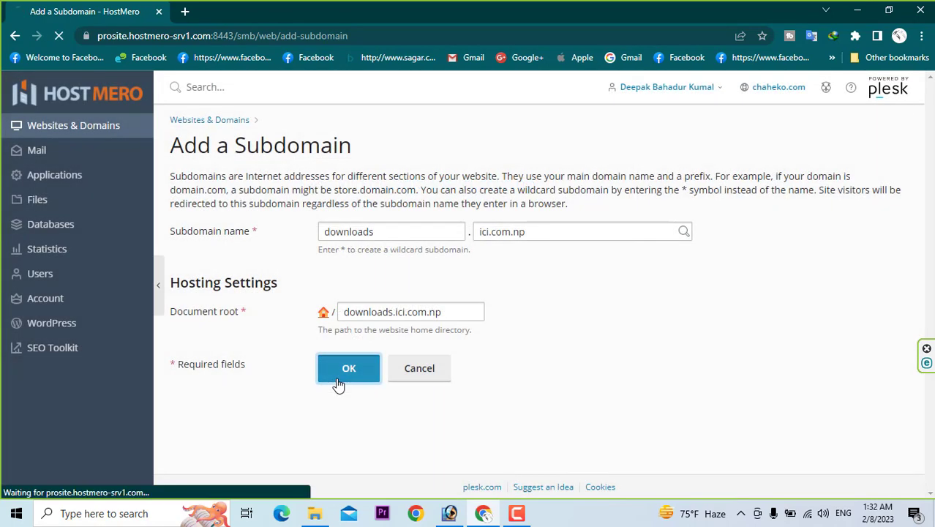
left_click(338, 385)
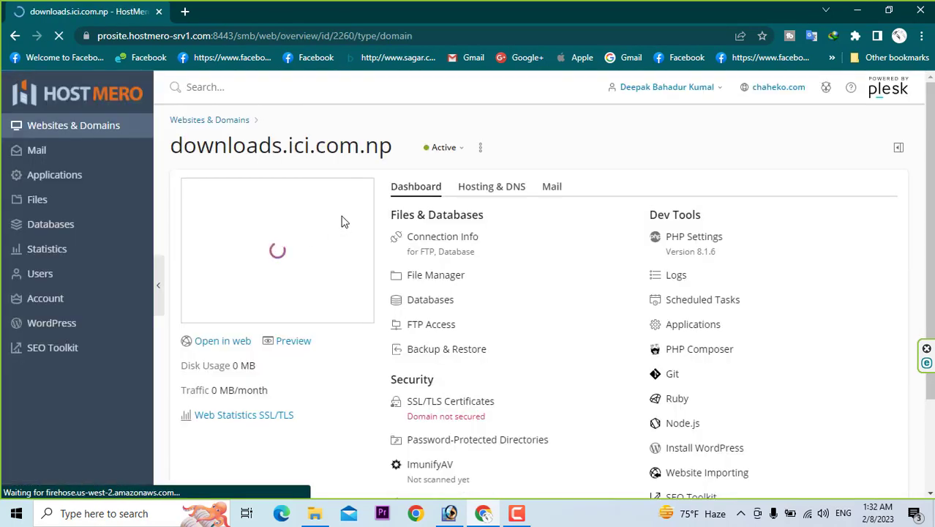
Review the Dashboard, Hosting & DNS and Mail options of the downloads.ici.com.np subdomain.
left_click_drag(197, 147, 366, 147)
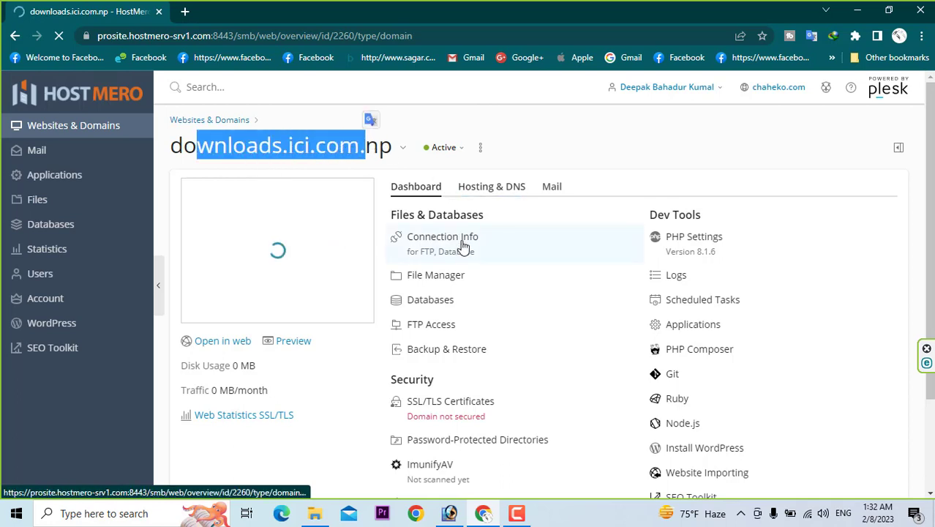
left_click(484, 188)
left_click(427, 189)
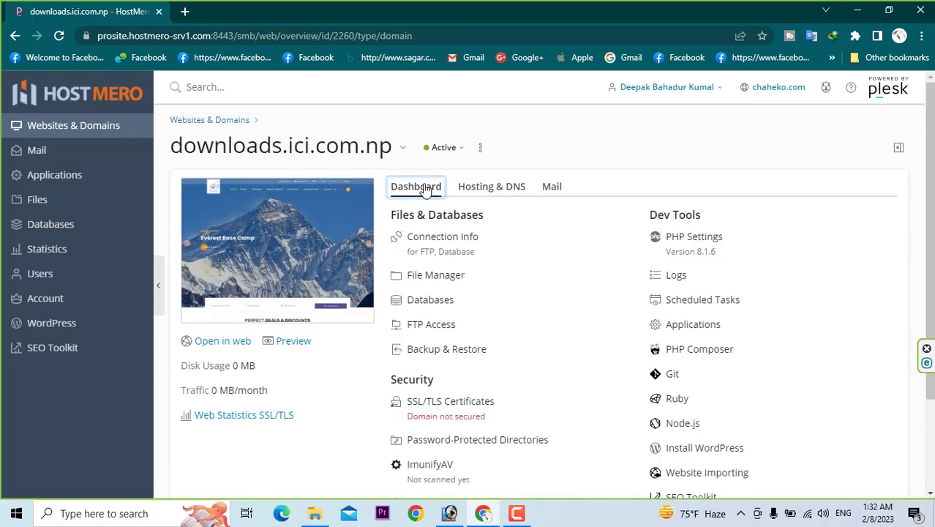
scroll(541, 274, "down", 1)
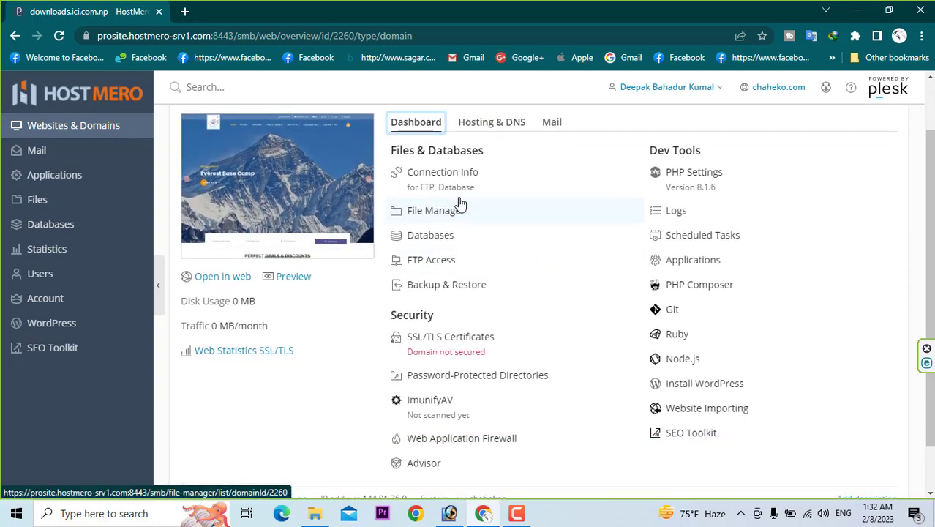
scroll(461, 202, "up", 1)
left_click(482, 185)
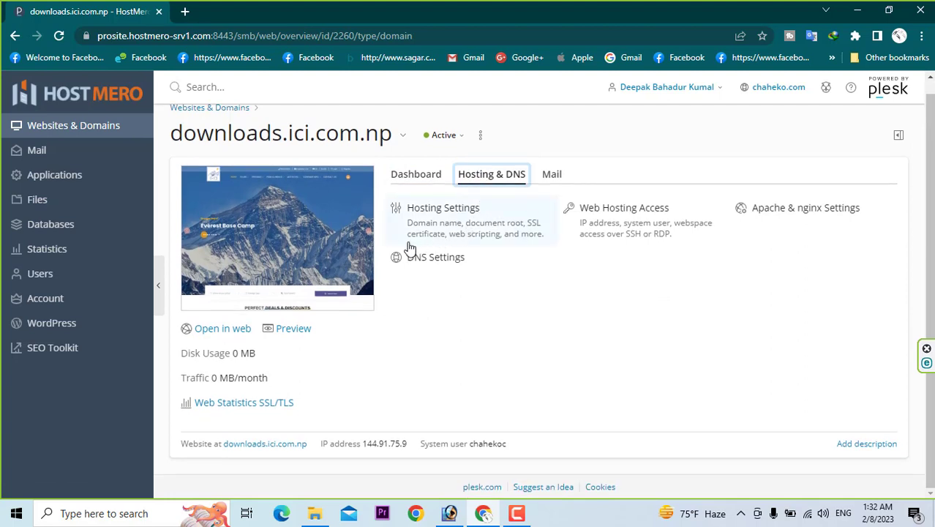
left_click(548, 174)
left_click(432, 176)
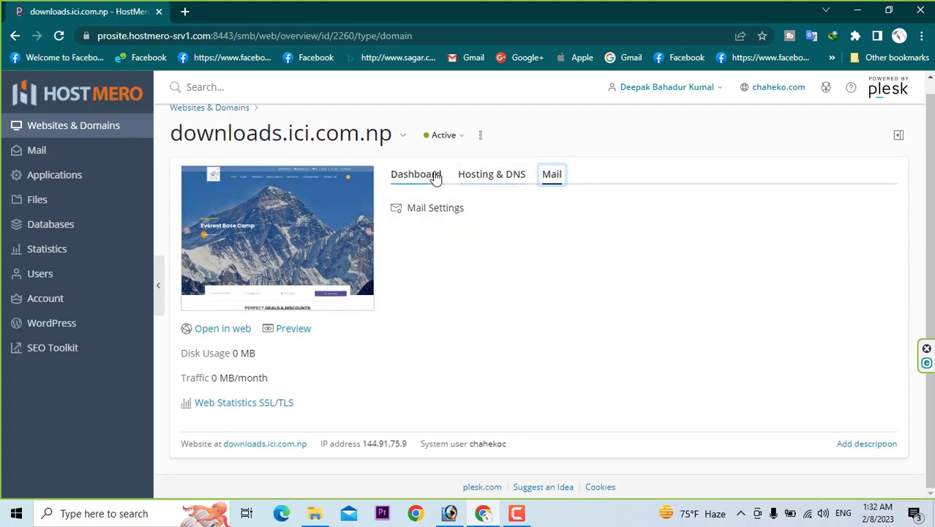
Start a new WordPress installation with downloads.ici.com.np as the domain of its installation path.
left_click(48, 331)
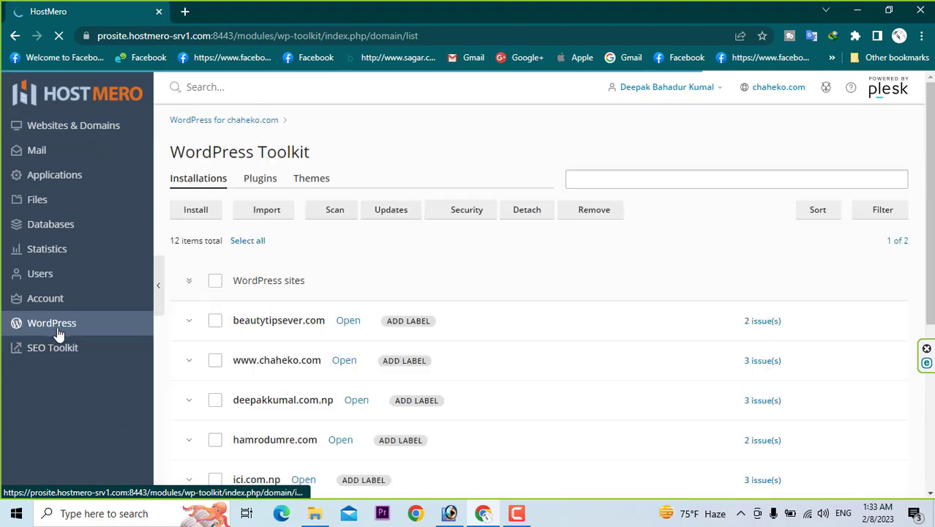
left_click(196, 212)
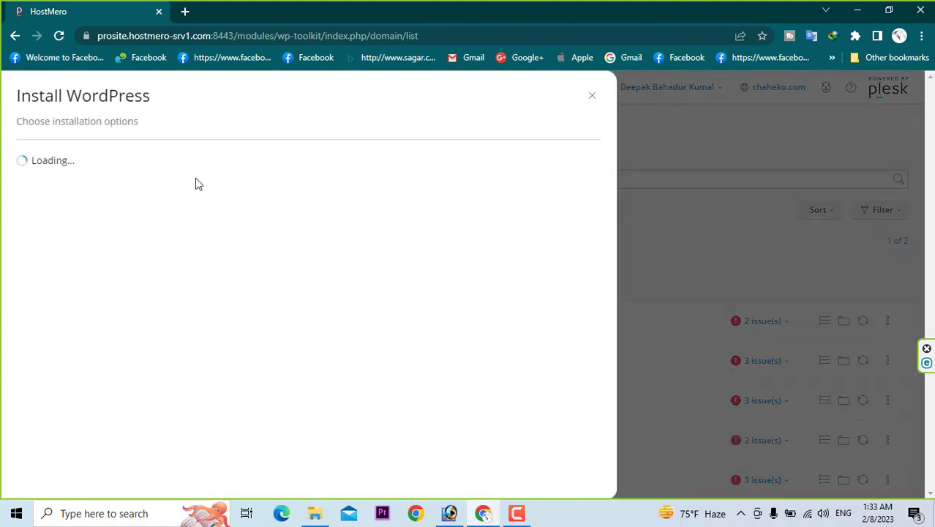
left_click(292, 218)
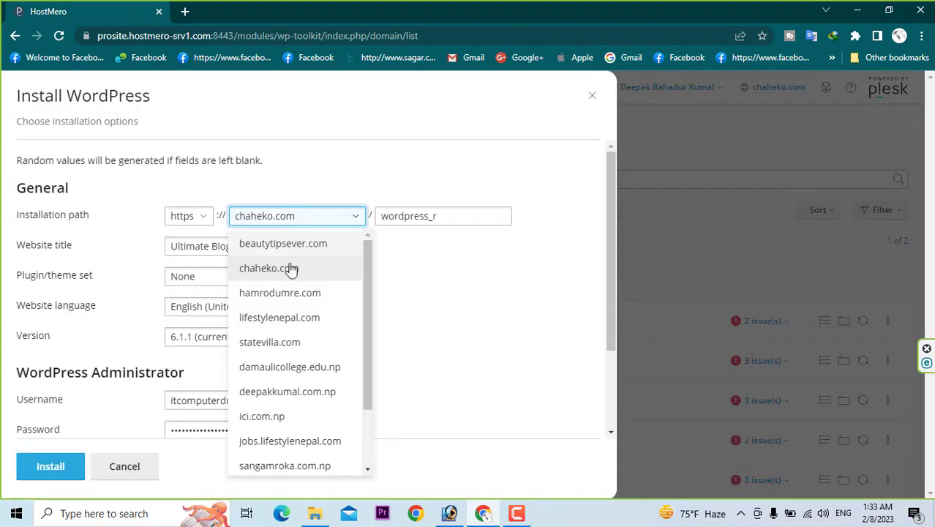
scroll(278, 406, "down", 1)
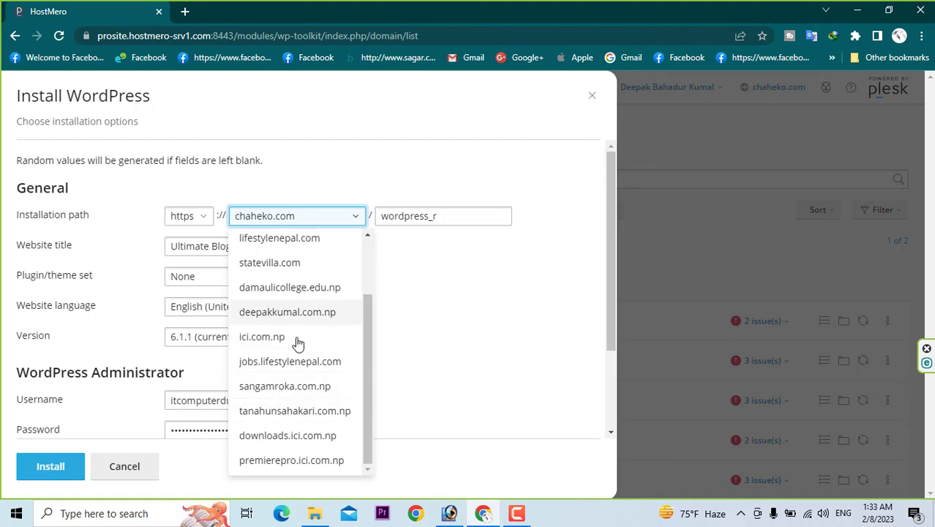
left_click(288, 436)
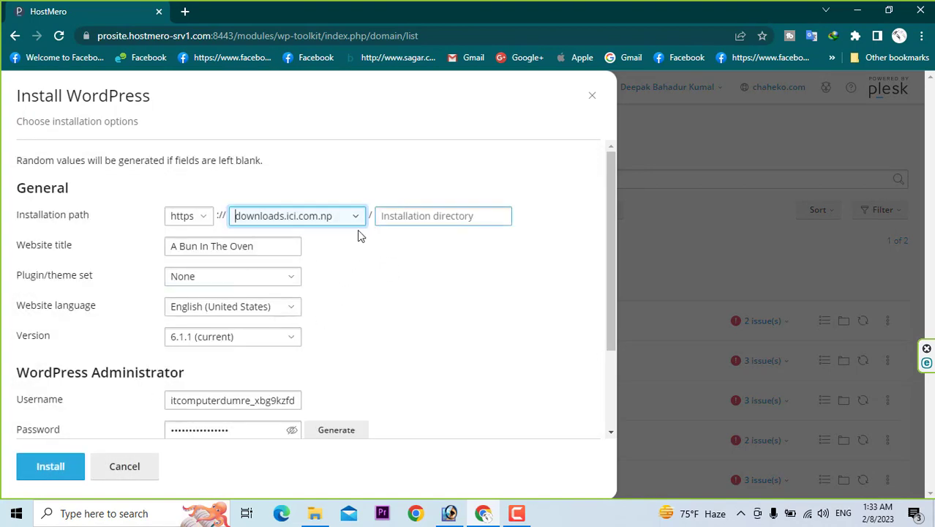
Set the website title of the WordPress installation to "Downloads".
triple_click(219, 246)
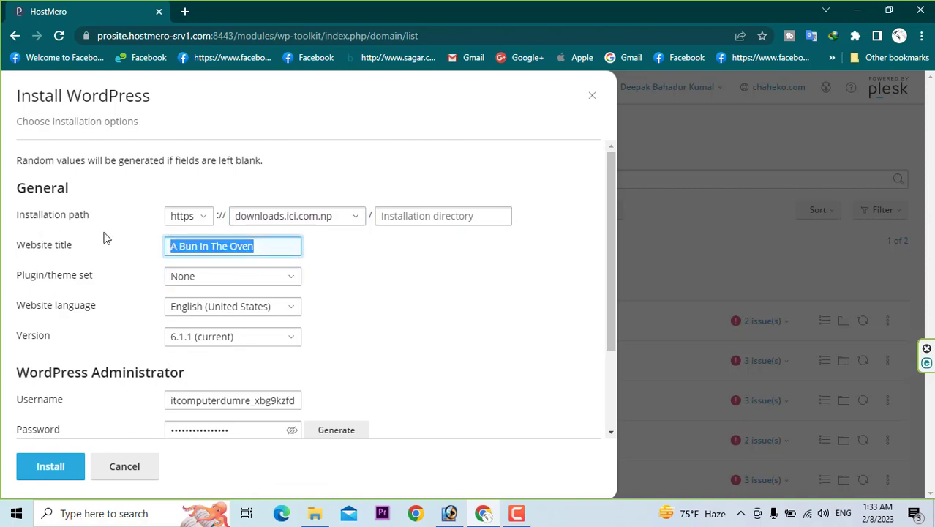
type("Downlo")
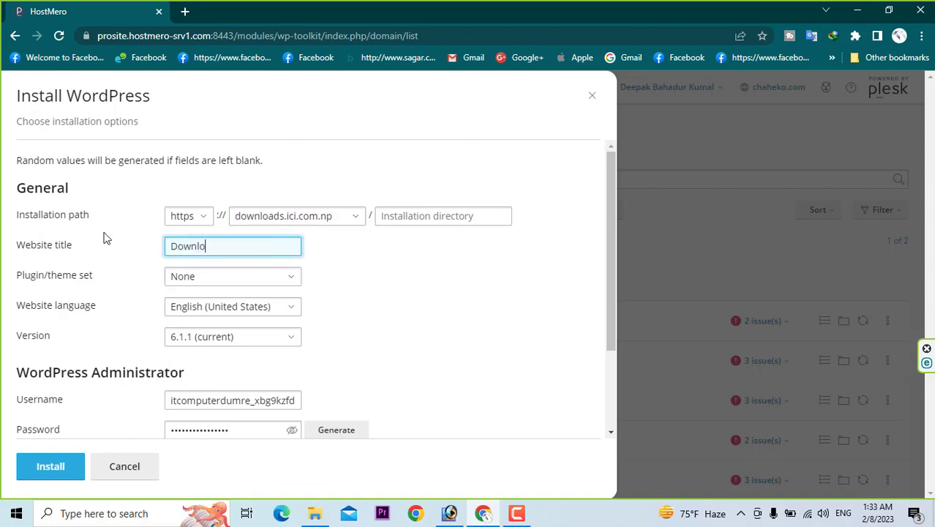
key("BackSpace")
key("BackSpace")
type("Downloads")
key("Tab")
Generate a new WordPress administrator password and install WordPress with the other options at their defaults.
scroll(98, 231, "down", 2)
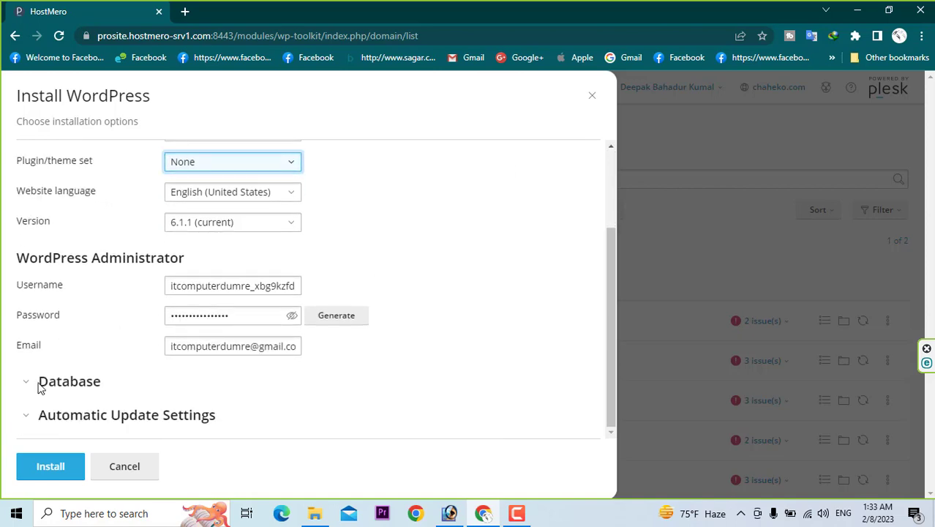
left_click(333, 324)
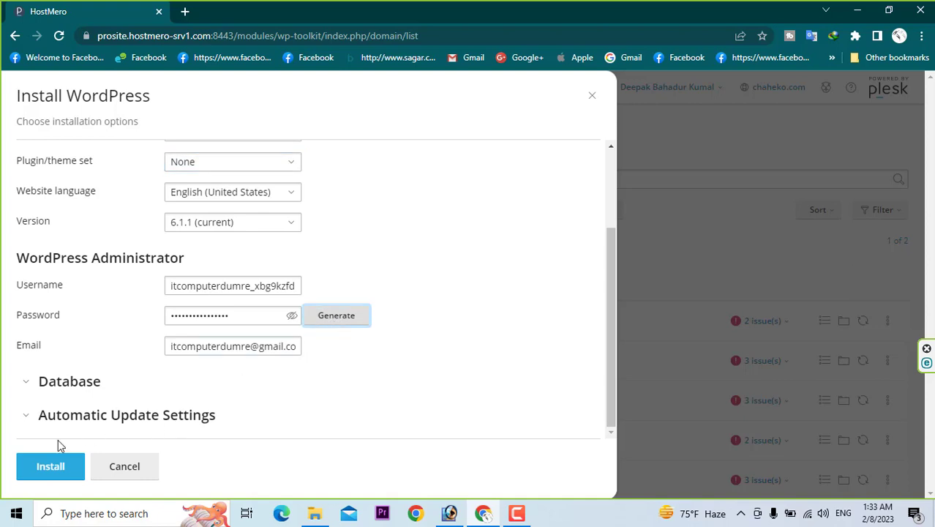
left_click(45, 472)
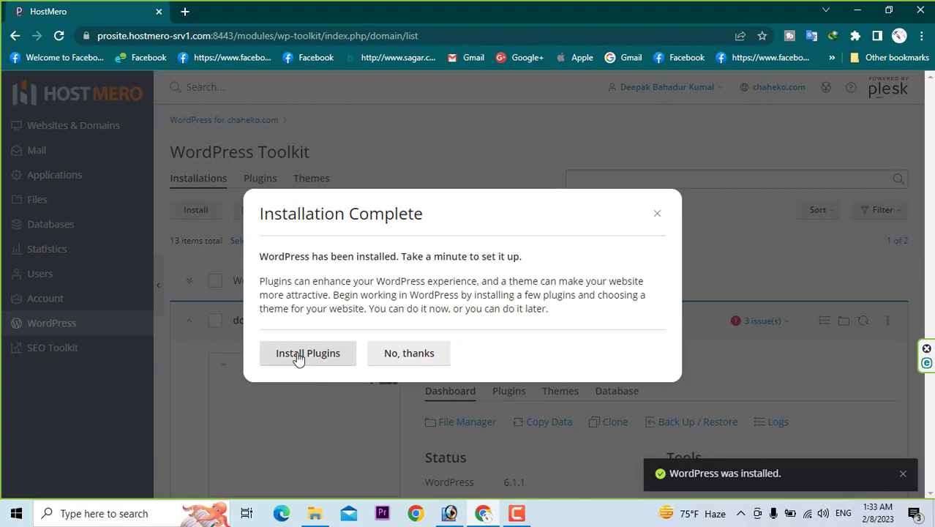
Install the Jetpack and Site Kit by Google plugins on the new downloads.ici.com.np WordPress site.
left_click(299, 355)
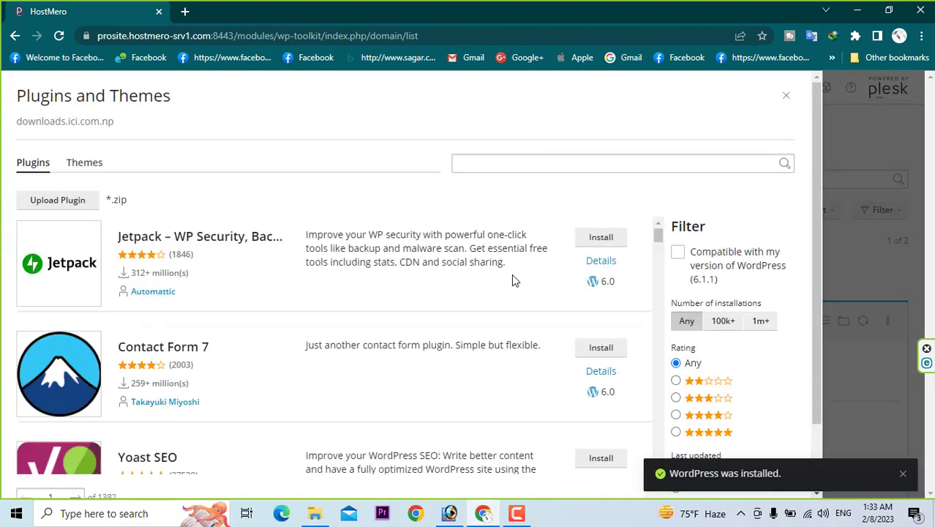
left_click(601, 237)
scroll(340, 295, "down", 8)
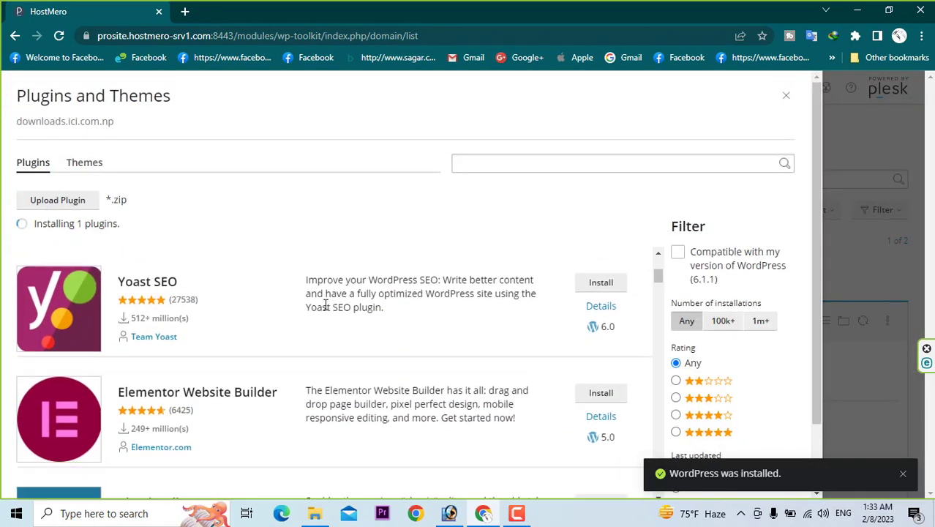
scroll(326, 320, "down", 15)
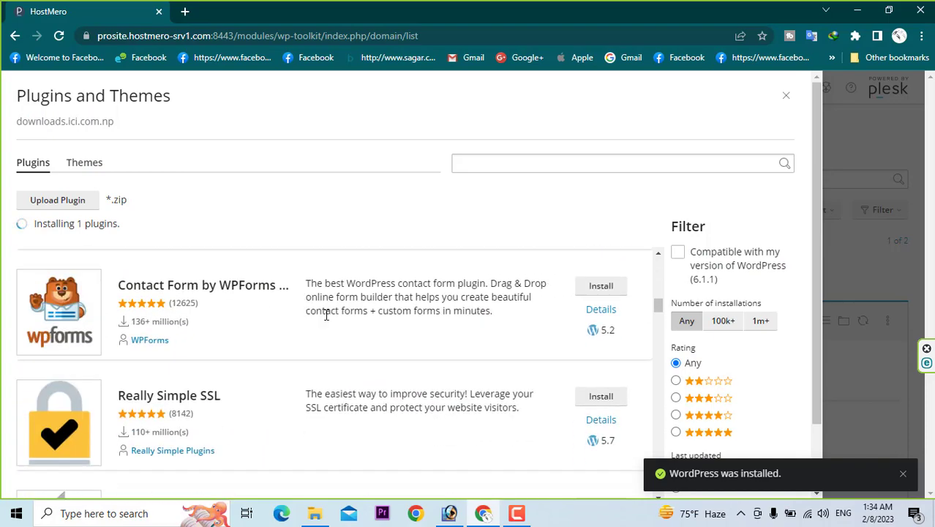
scroll(327, 320, "down", 5)
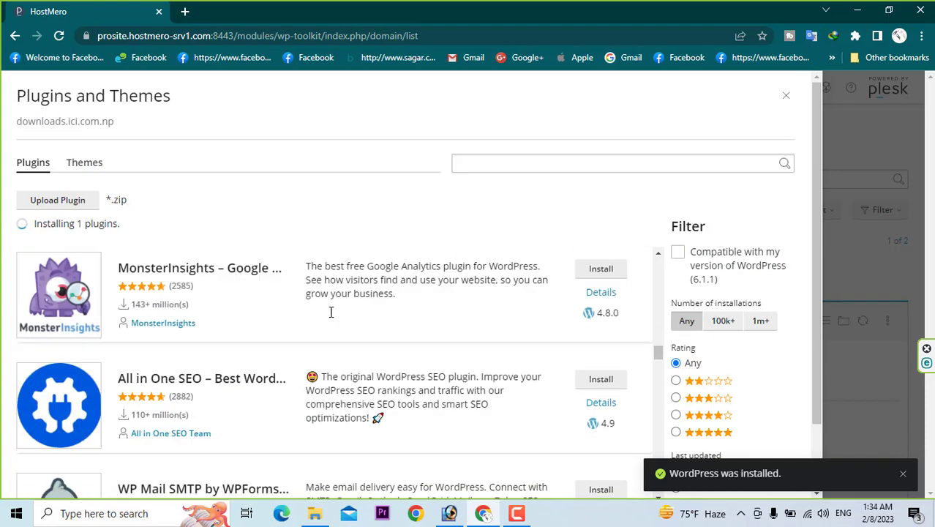
left_click(596, 337)
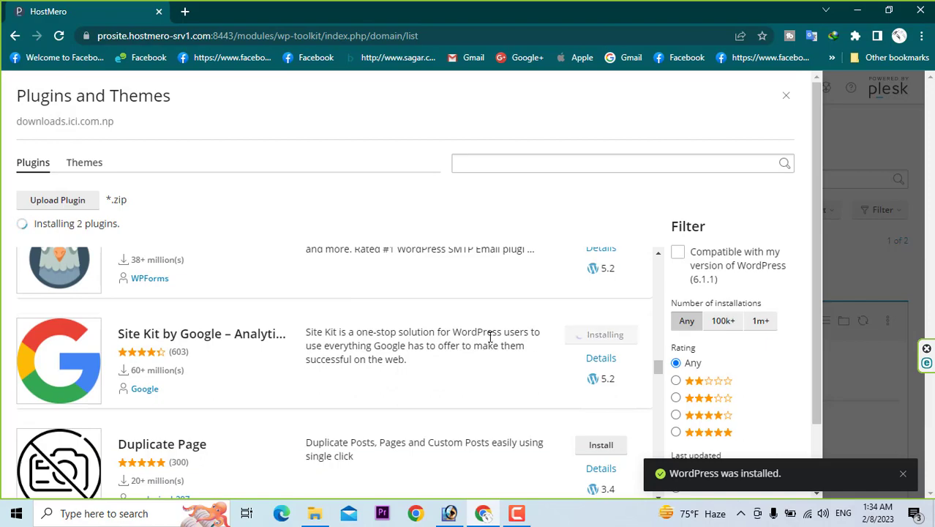
Dismiss the Jetpack installation error notice and close the Plugins and Themes catalogue.
scroll(407, 339, "down", 6)
scroll(406, 332, "down", 9)
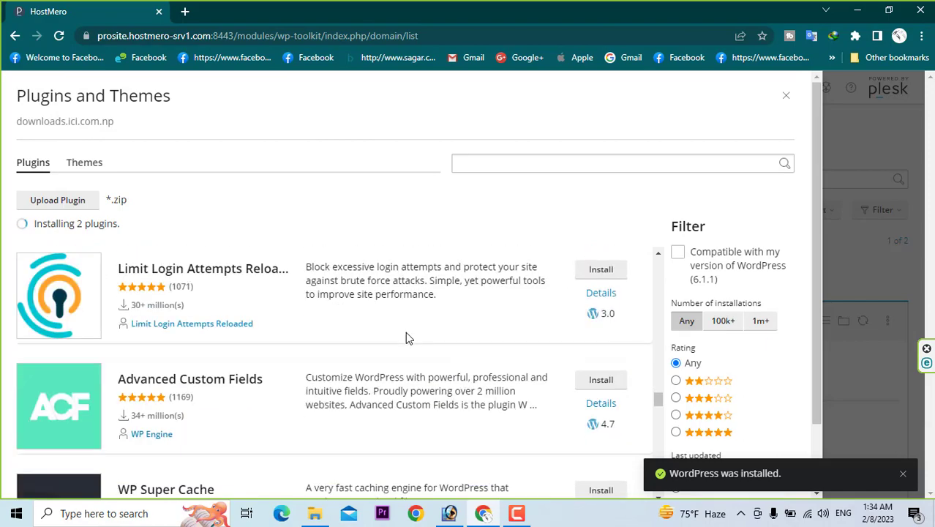
scroll(413, 334, "up", 8)
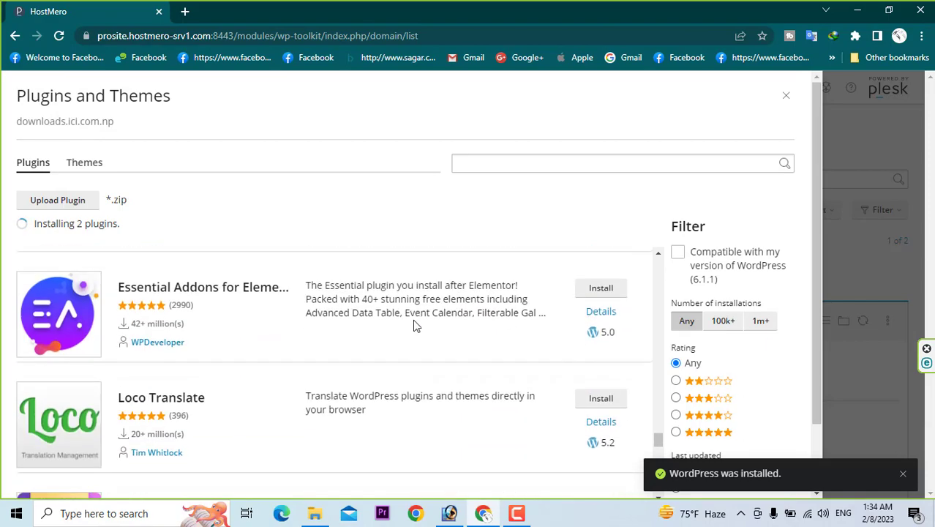
scroll(424, 300, "up", 8)
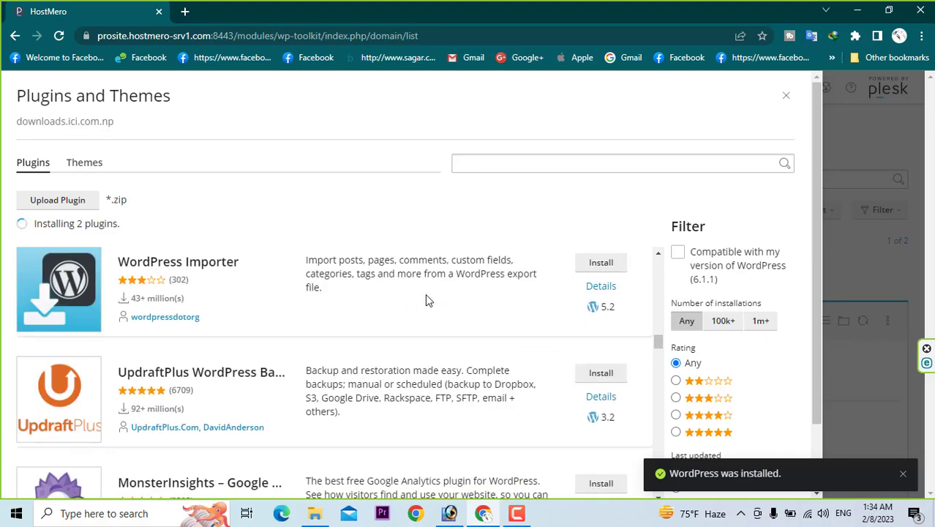
scroll(427, 294, "up", 8)
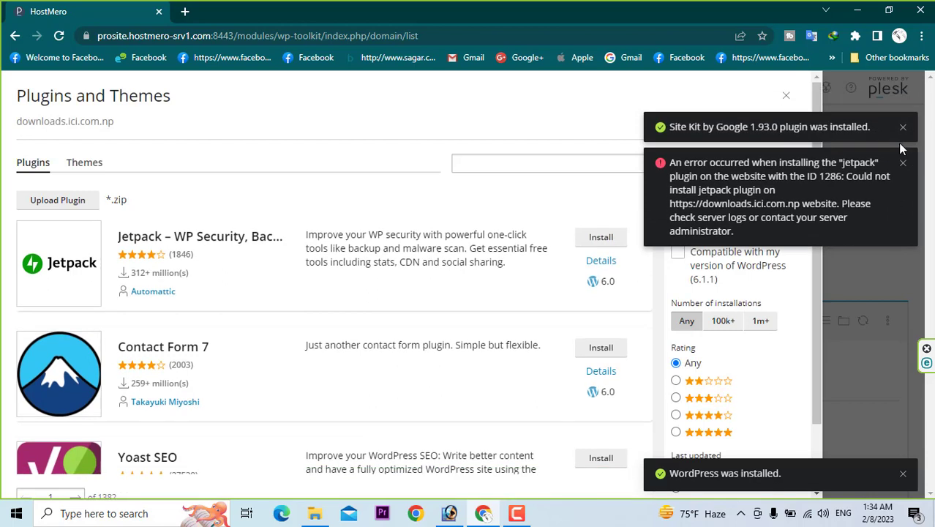
left_click(901, 163)
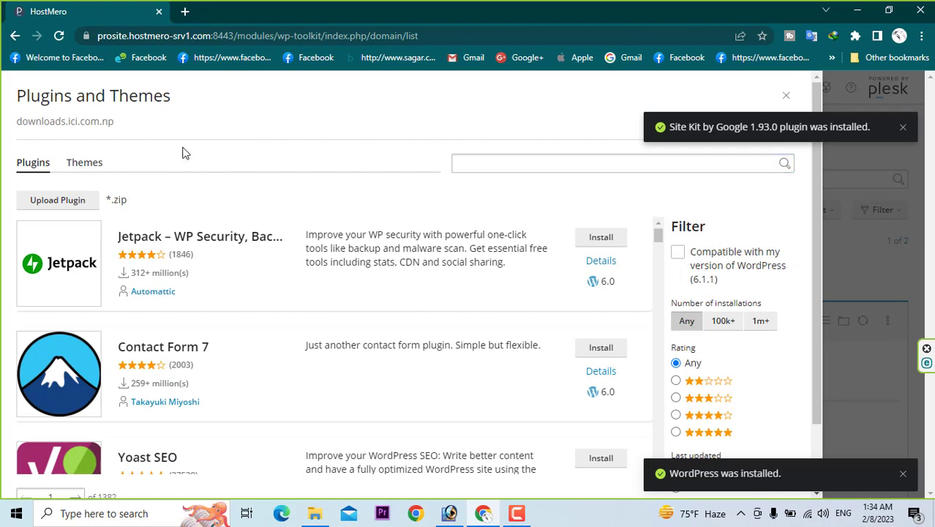
left_click(786, 96)
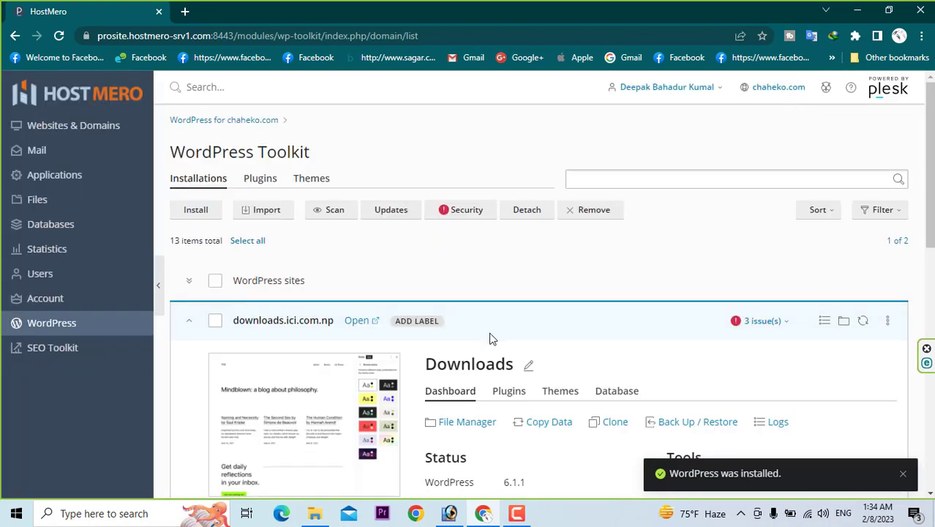
Open the SSL/TLS certificate page for downloads.ici.com.np from the missing-certificate status of its WordPress installation.
scroll(492, 339, "down", 4)
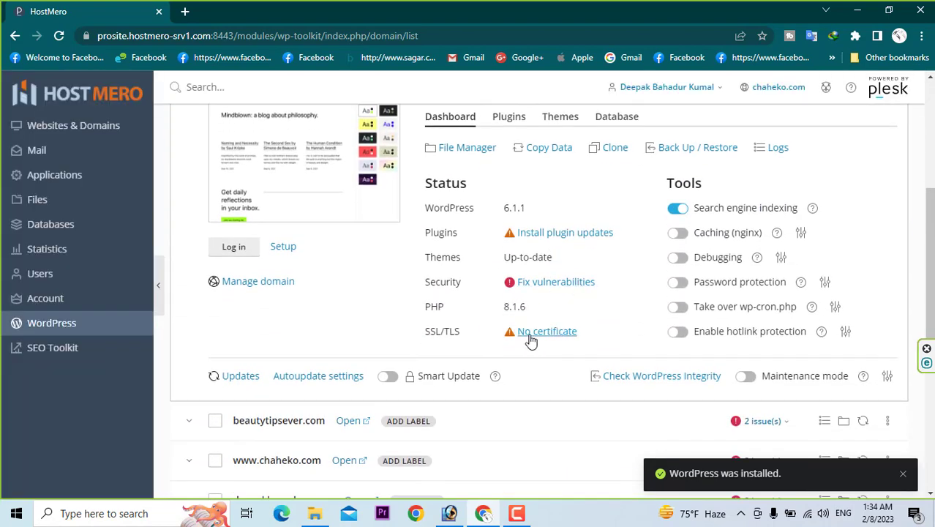
left_click(538, 333)
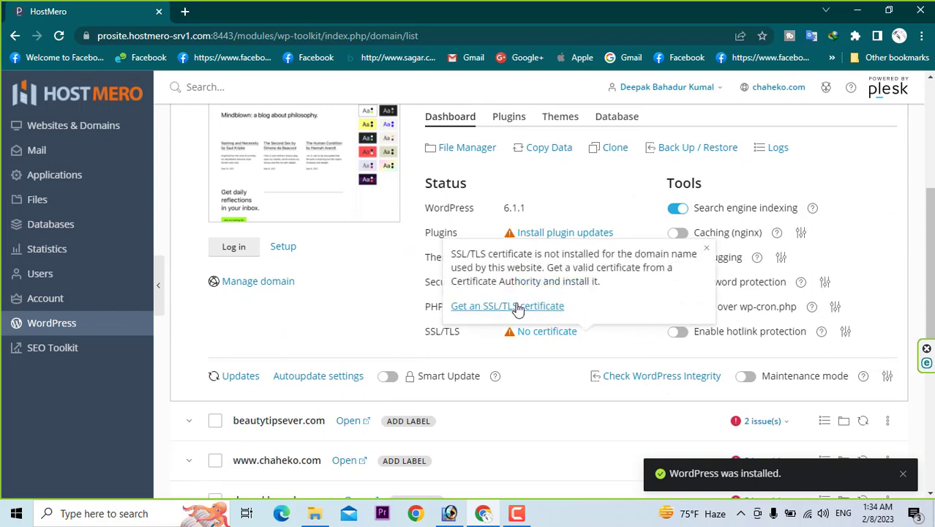
left_click(518, 307)
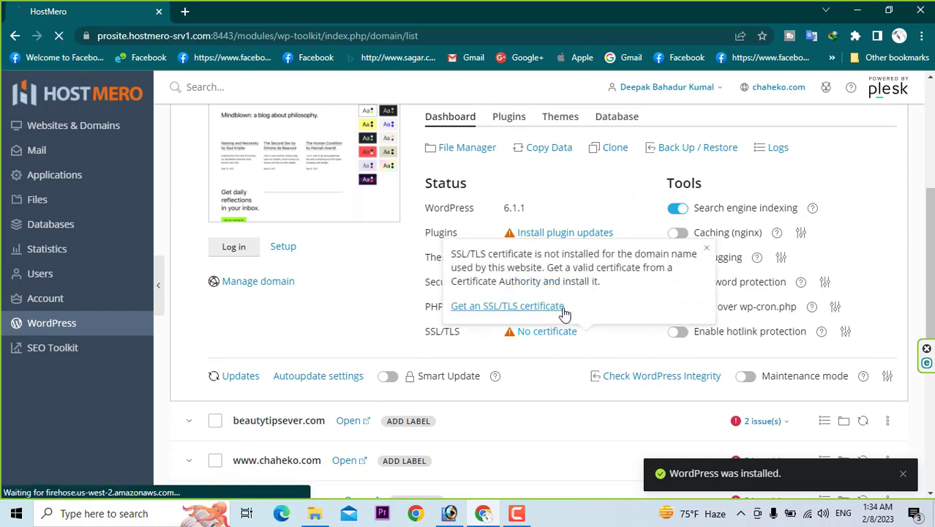
left_click(678, 332)
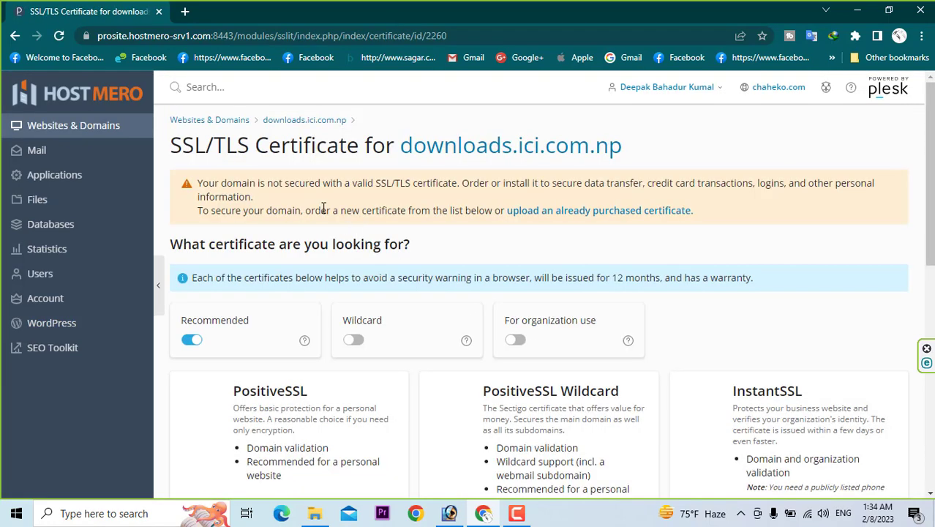
Filter the certificate offers by wildcard and organization use and browse down to the additional certificate options.
scroll(330, 226, "down", 2)
left_click(353, 204)
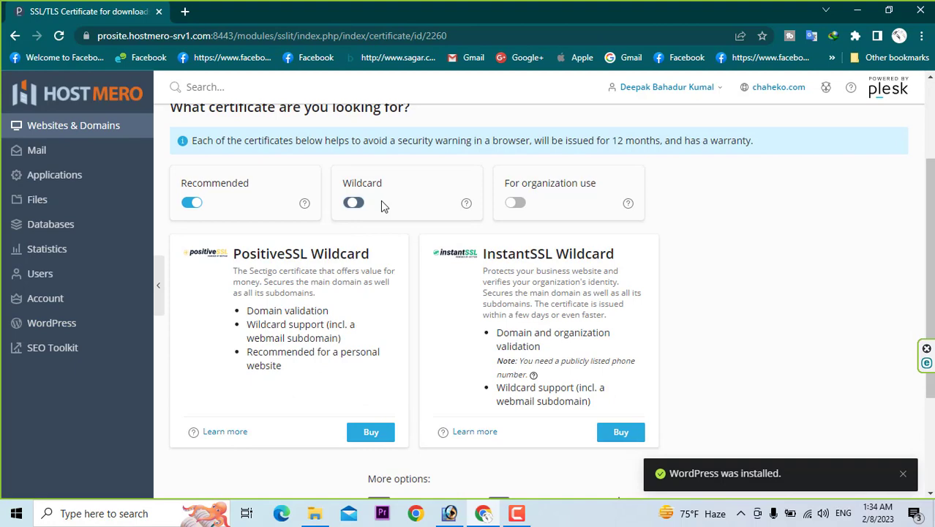
left_click(515, 203)
scroll(503, 262, "down", 1)
scroll(439, 278, "down", 2)
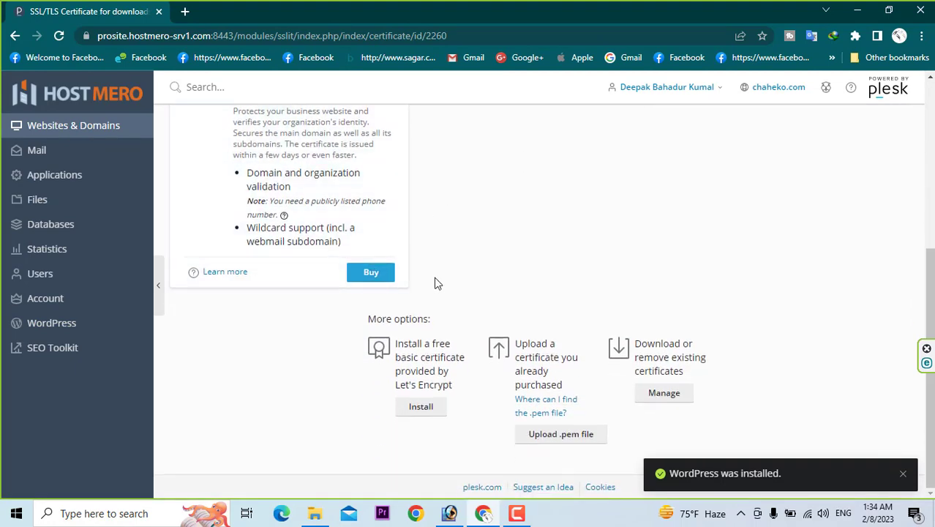
Request a free Let's Encrypt certificate for downloads.ici.com.np that secures the wildcard domain, including www and webmail.
left_click(421, 407)
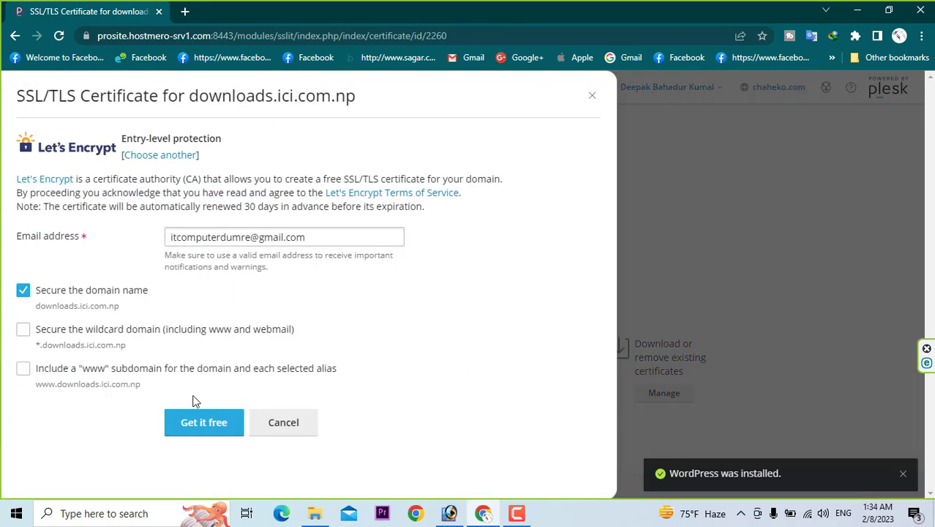
left_click(78, 329)
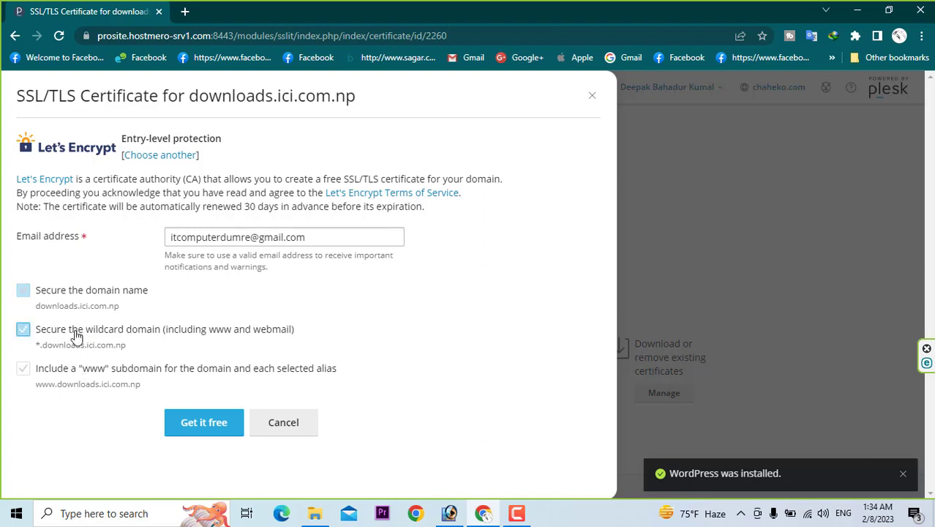
left_click(201, 430)
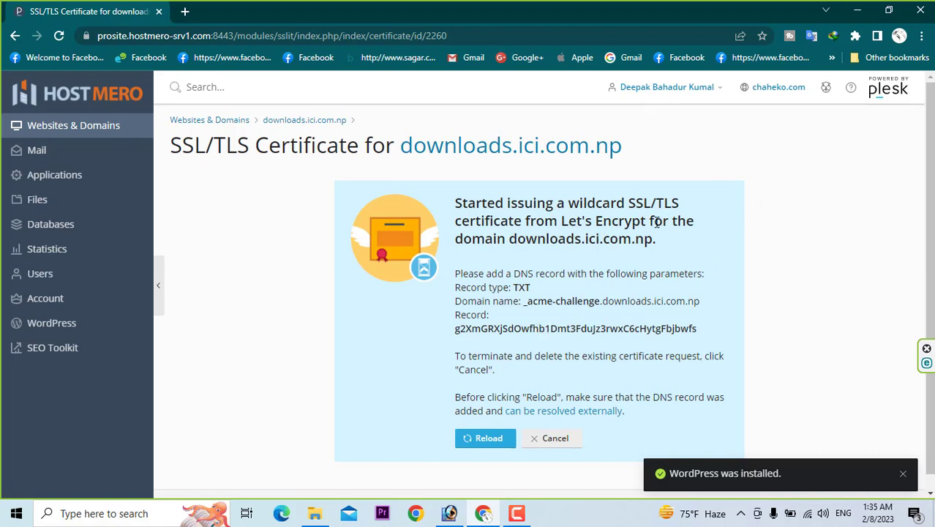
Return to Websites & Domains and show the WordPress options of the downloads.ici.com.np subdomain.
left_click(60, 126)
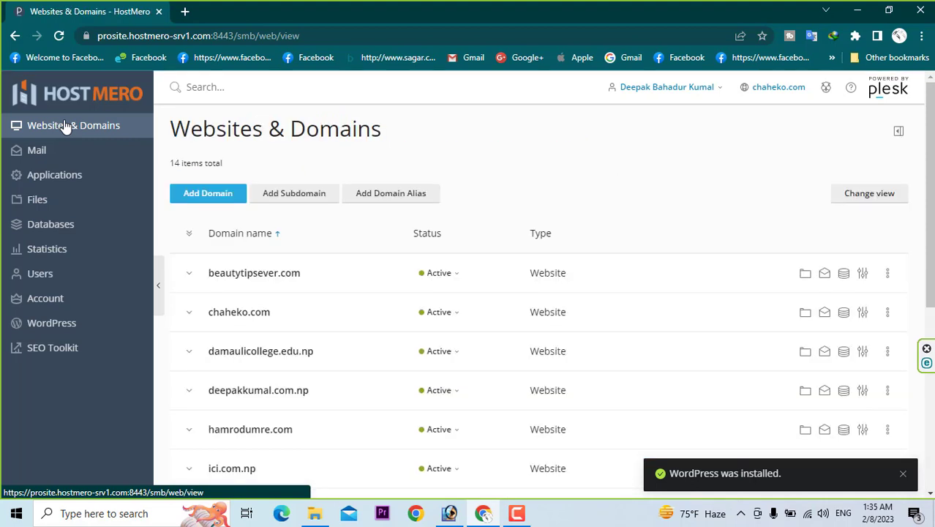
scroll(298, 249, "down", 5)
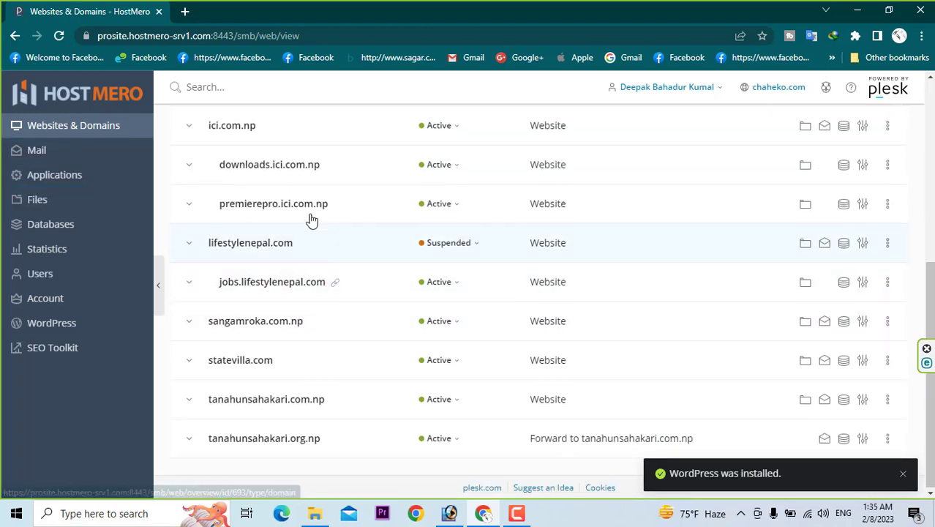
left_click(236, 167)
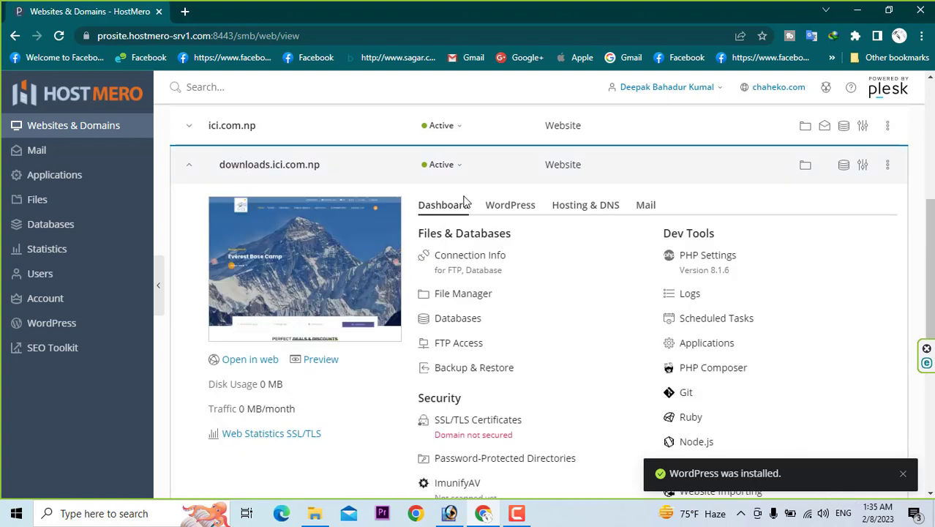
scroll(519, 232, "up", 1)
left_click(511, 277)
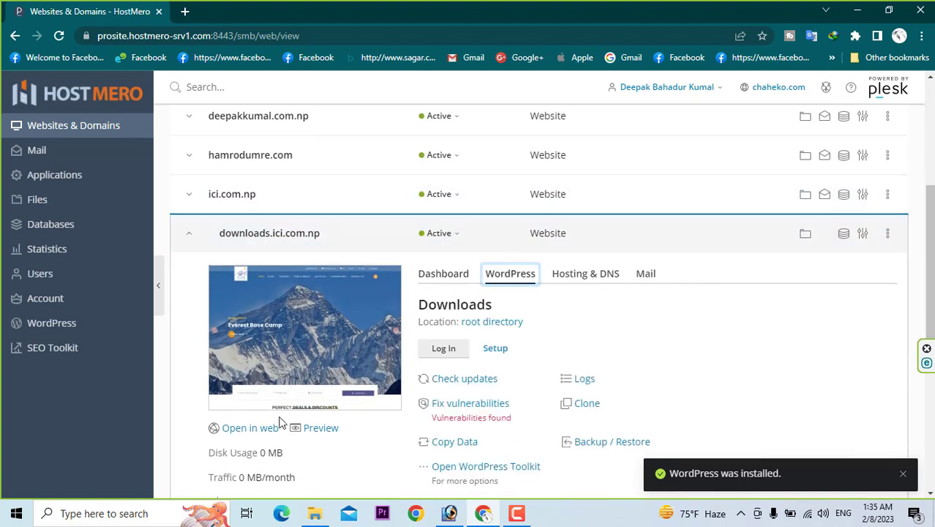
Log in to the Downloads WordPress admin, proceeding past the browser's privacy warning and confirming the form resubmission.
scroll(494, 313, "down", 2)
left_click(443, 210)
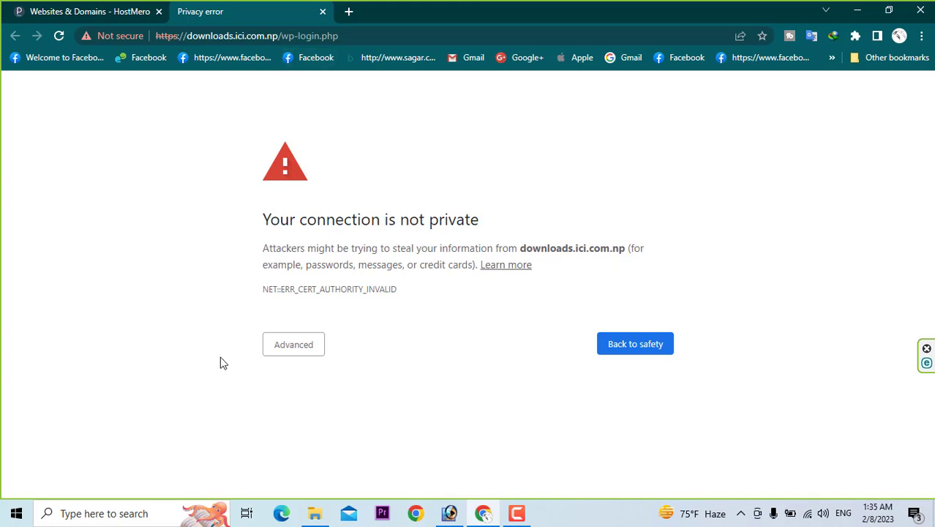
left_click(308, 347)
left_click(364, 448)
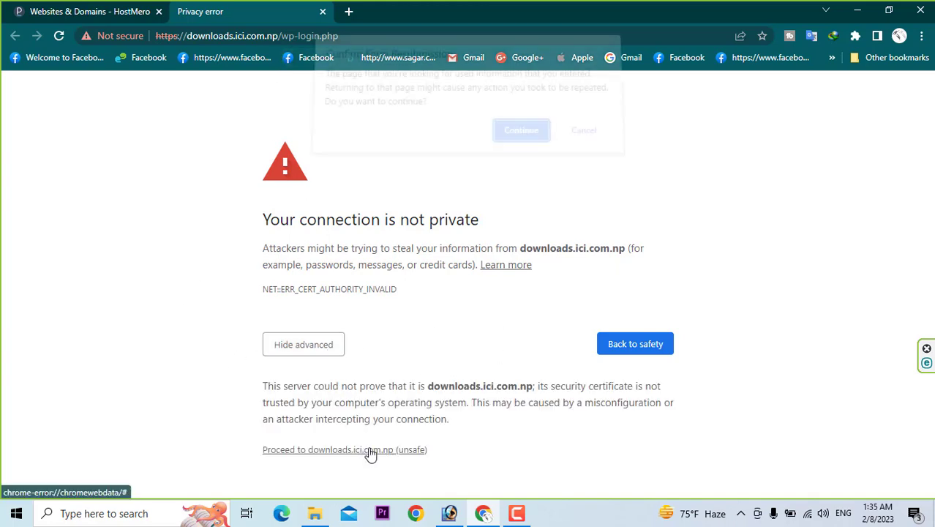
left_click(521, 141)
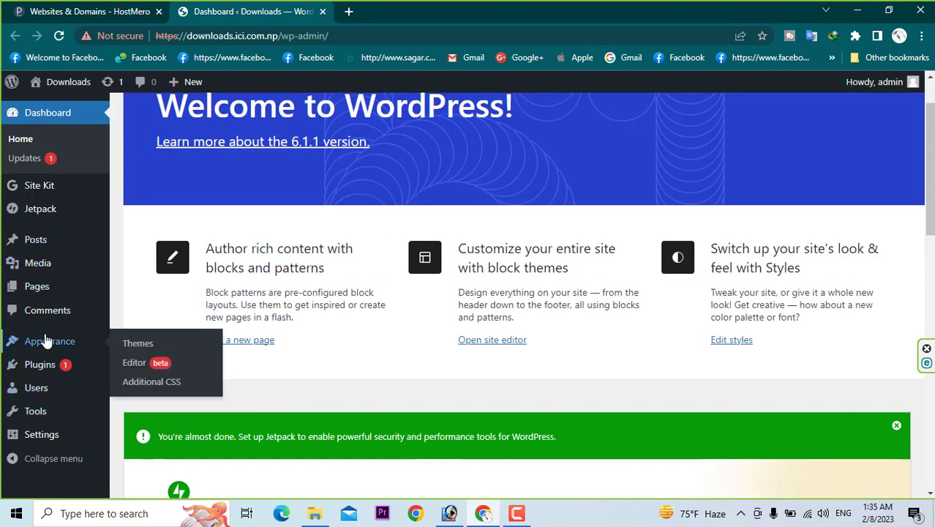
Examine the installed plugins page and the general settings of the Downloads WordPress site.
mouse_move(18, 369)
left_click(79, 375)
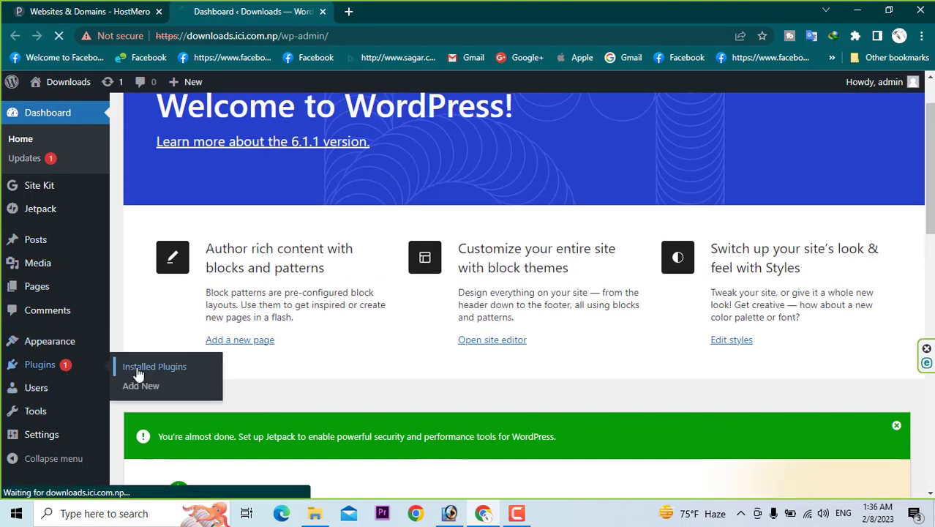
mouse_move(33, 416)
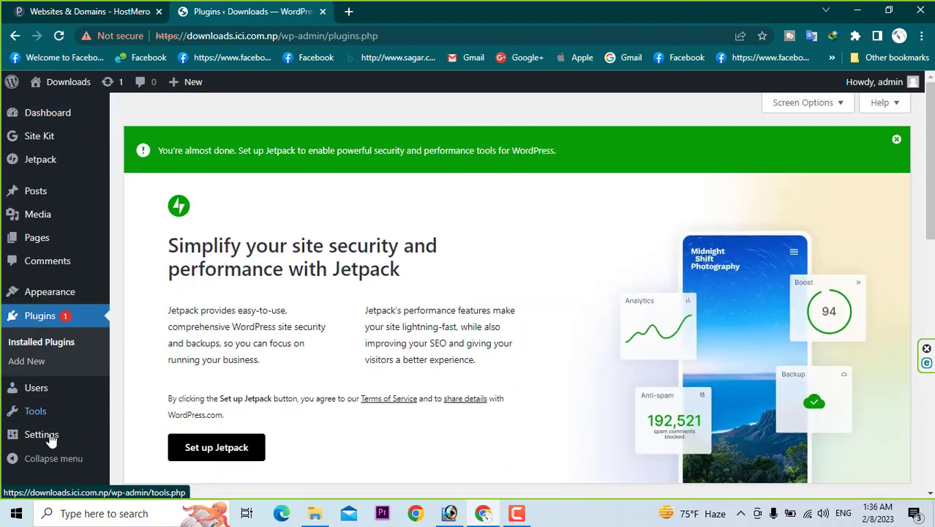
left_click(40, 437)
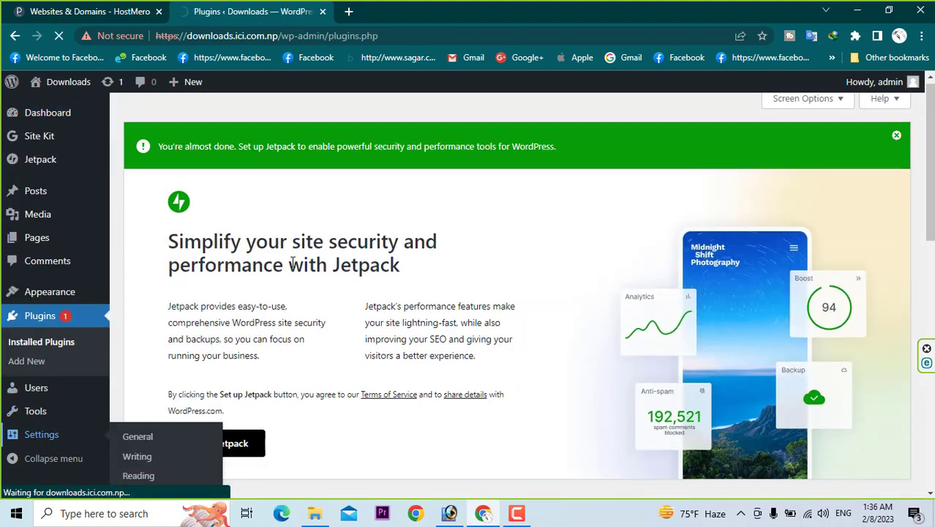
scroll(245, 256, "down", 2)
scroll(246, 242, "up", 3)
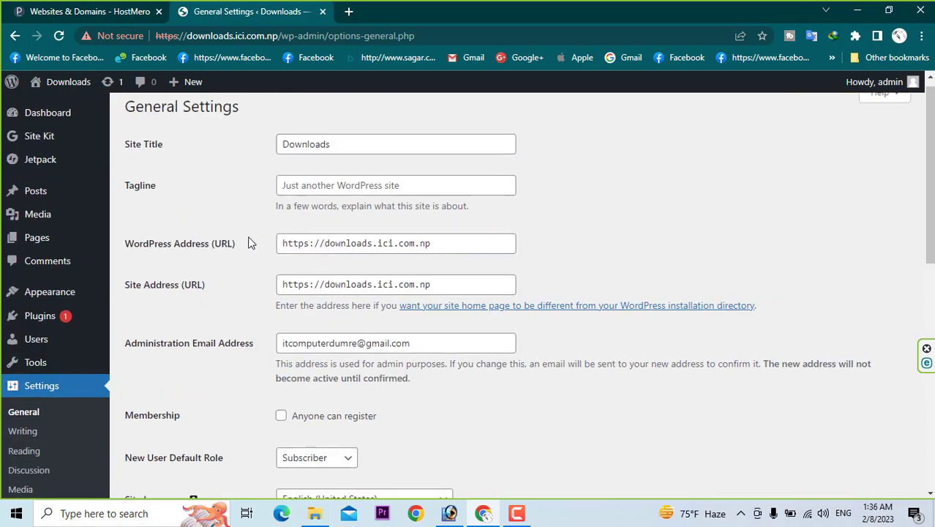
scroll(322, 264, "down", 5)
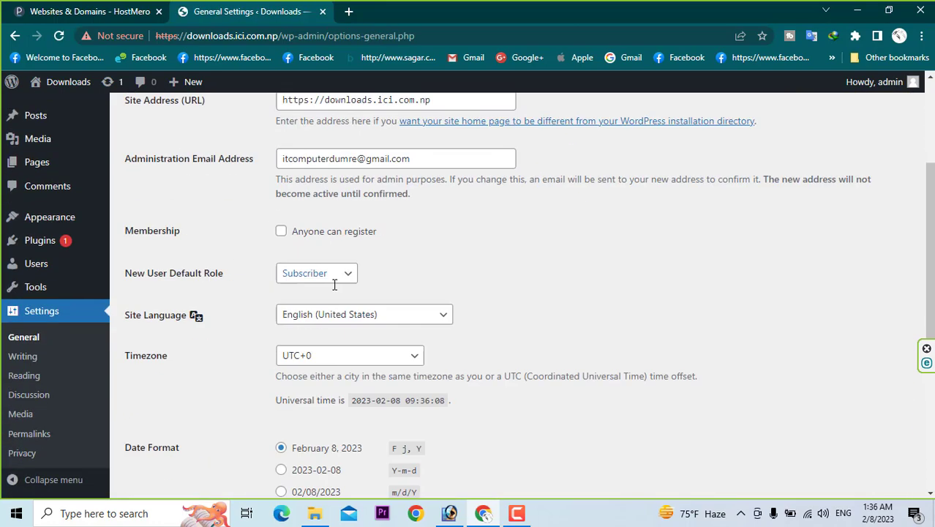
scroll(128, 207, "up", 5)
Try to set up Jetpack from the WordPress dashboard and read through its setup page.
left_click(100, 116)
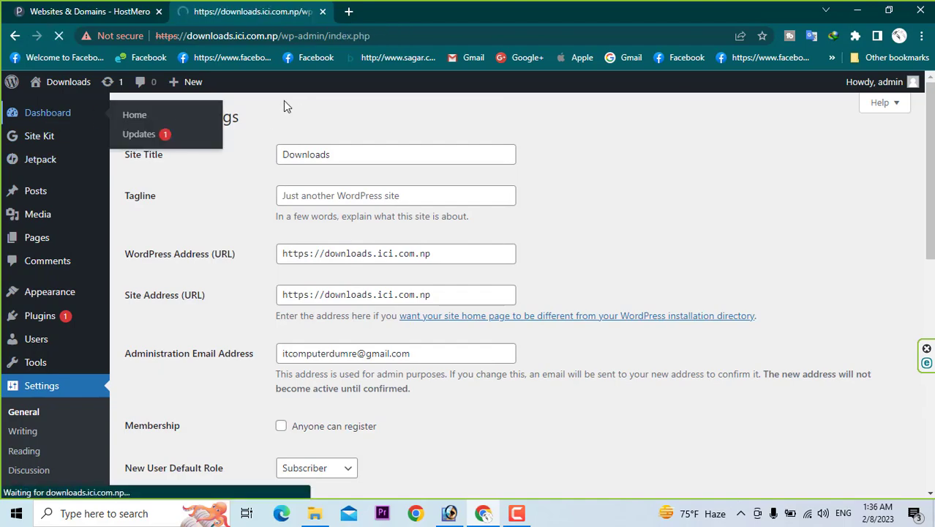
scroll(263, 335, "down", 6)
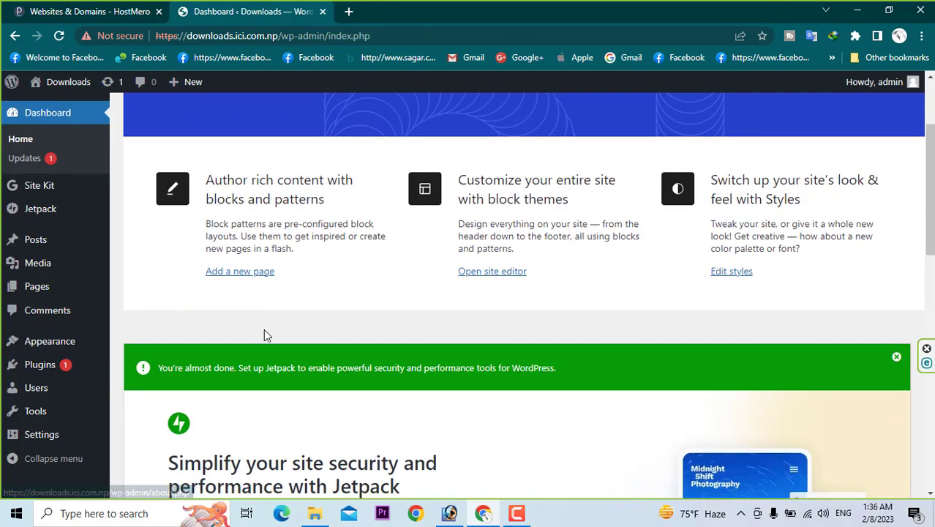
left_click(225, 393)
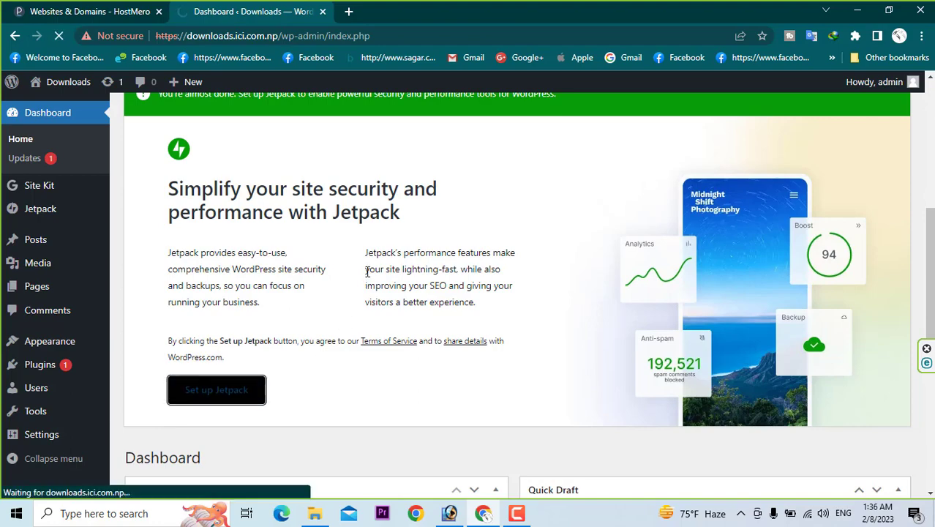
scroll(368, 272, "down", 3)
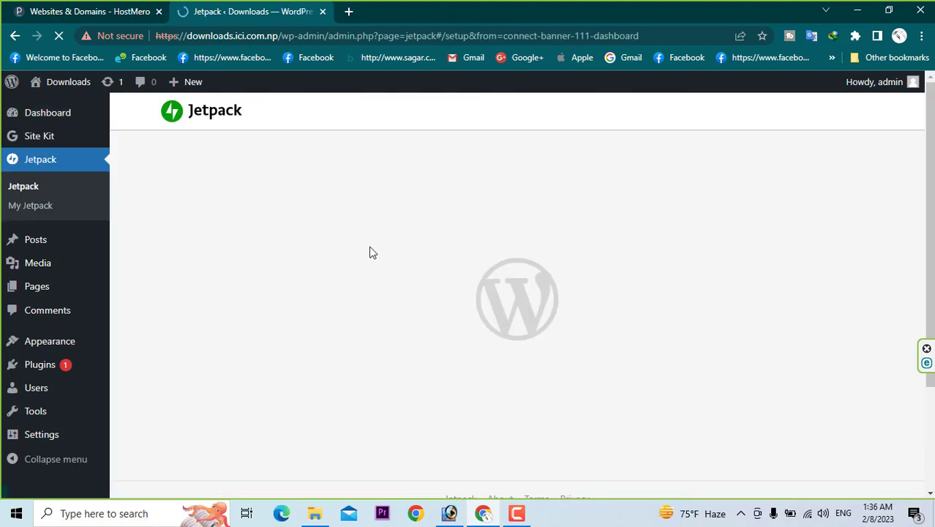
scroll(371, 246, "down", 3)
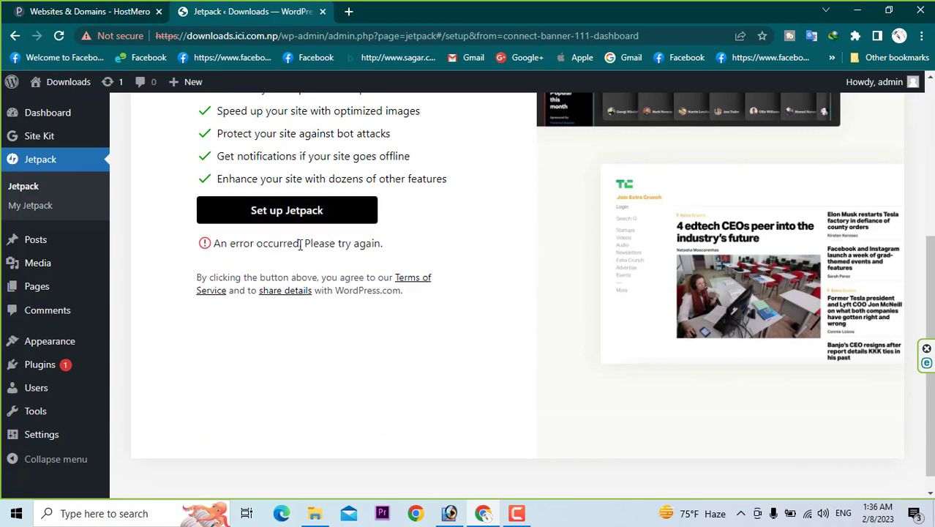
left_click_drag(300, 246, 402, 244)
scroll(403, 243, "up", 3)
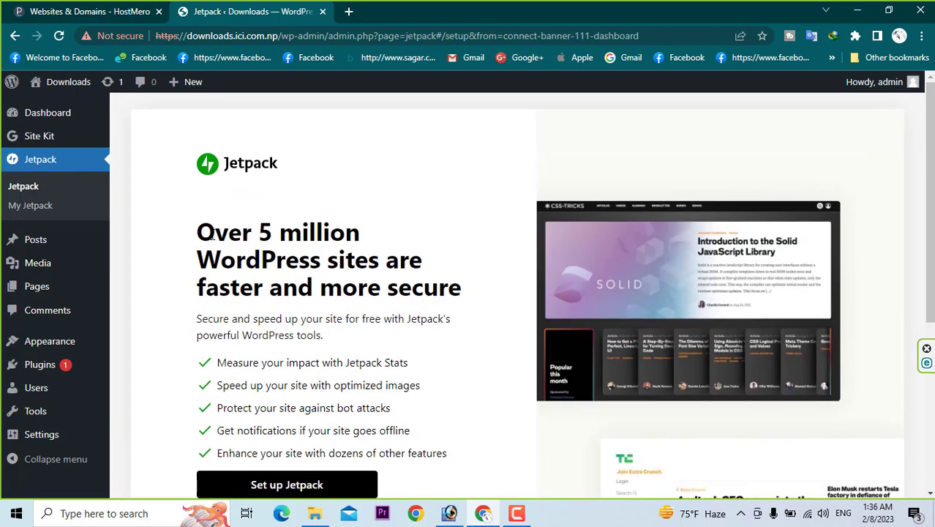
Return to the WordPress dashboard, check the protocol in its address, and switch back to the Plesk domain page.
left_click(37, 112)
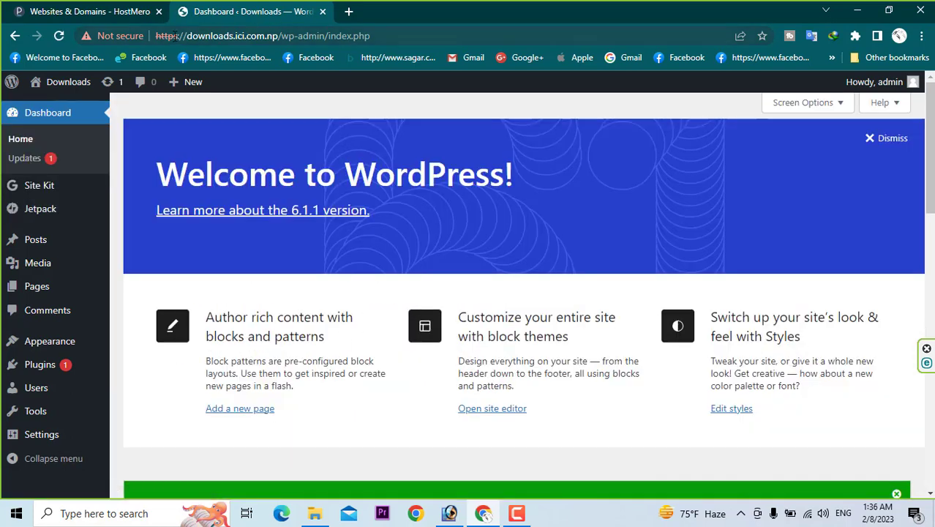
left_click_drag(174, 35, 150, 36)
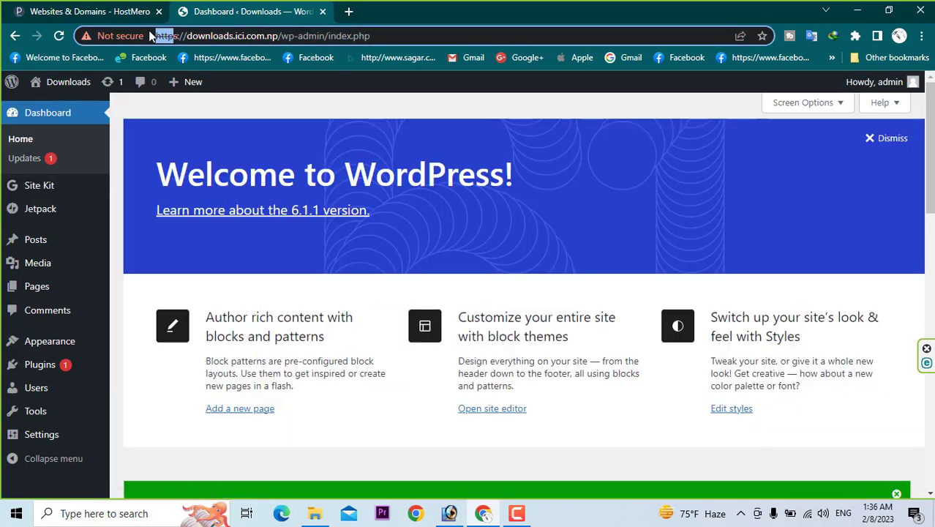
left_click(100, 10)
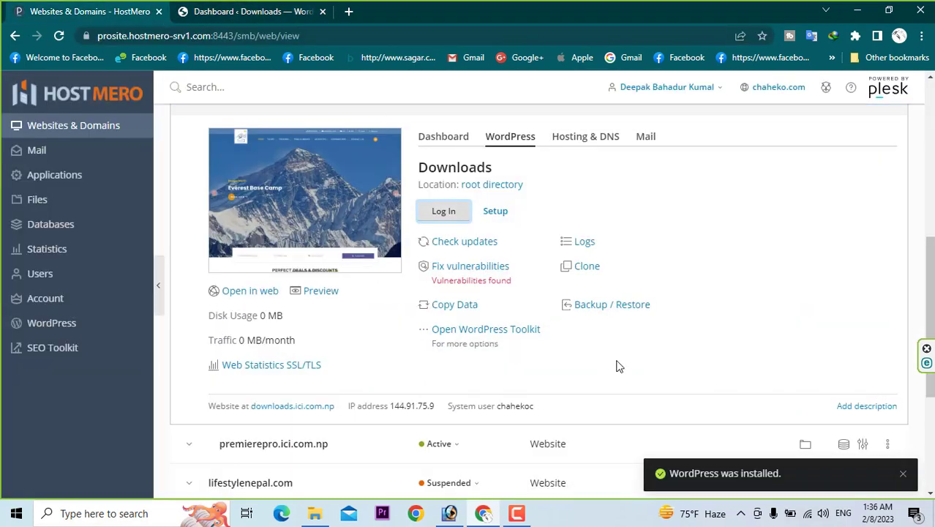
Open the public site downloads.ici.com.np in a new browser tab.
left_click(348, 12)
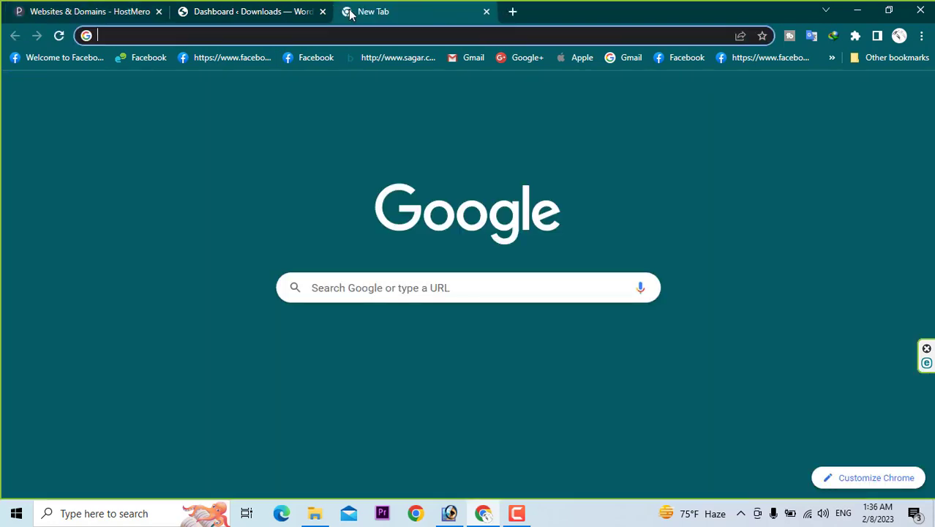
type("dwn")
key("BackSpace")
key("BackSpace")
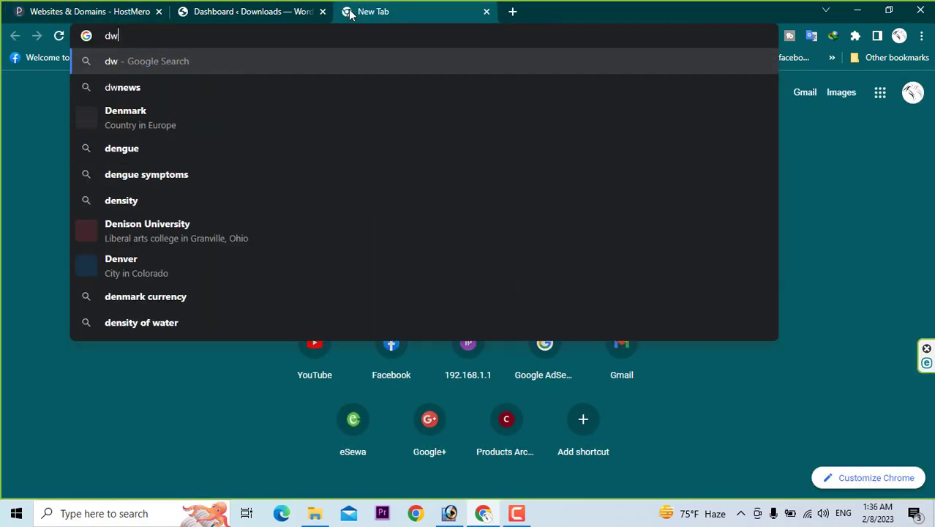
type("ownloads.")
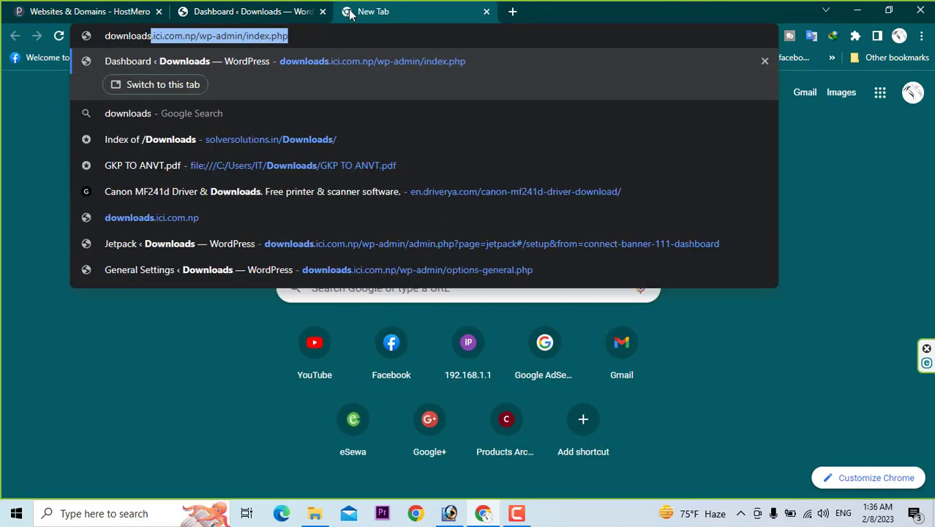
type("ici.com.np")
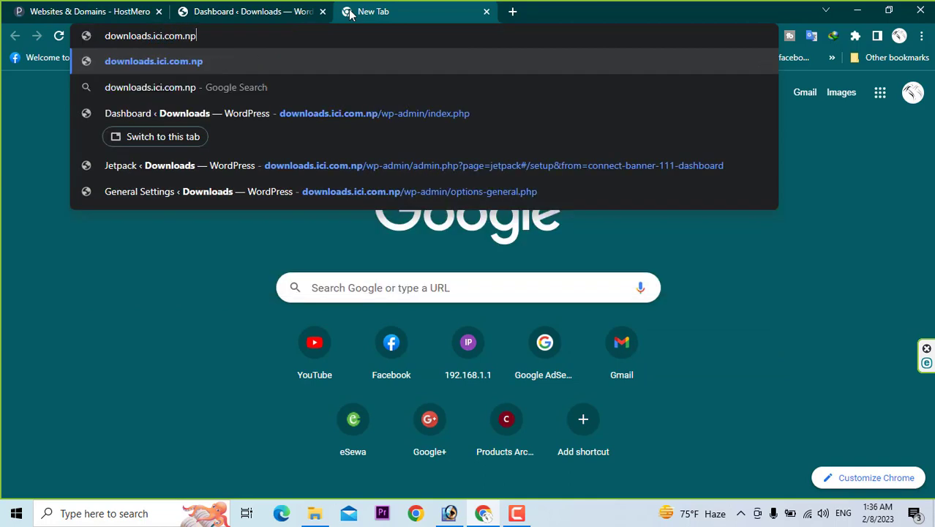
key("Return")
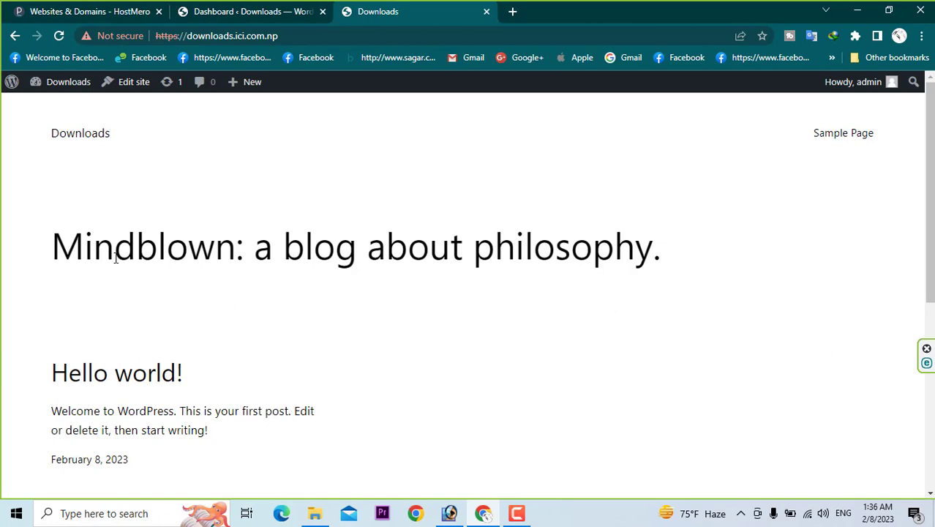
Look through the home page of the public Downloads site from header to footer.
left_click_drag(85, 246, 535, 243)
scroll(287, 203, "down", 5)
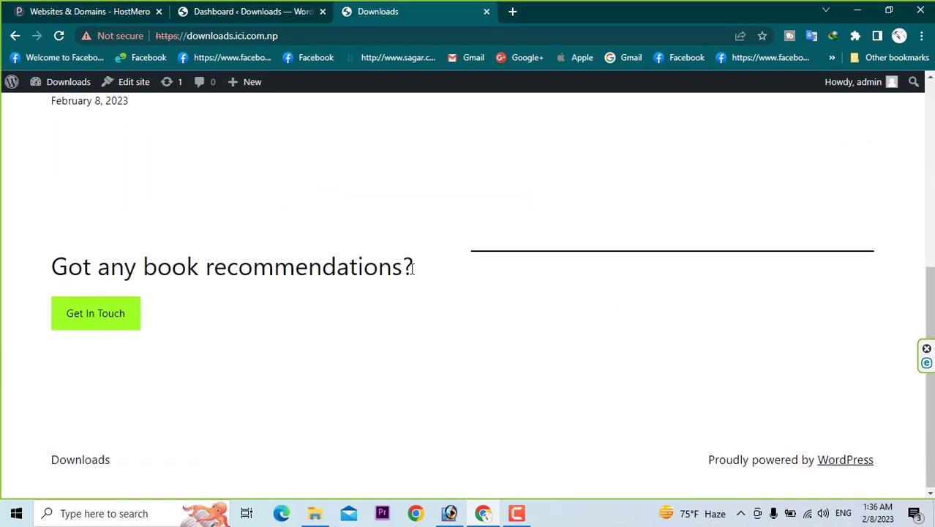
scroll(344, 216, "up", 5)
left_click_drag(583, 271, 645, 215)
left_click(463, 129)
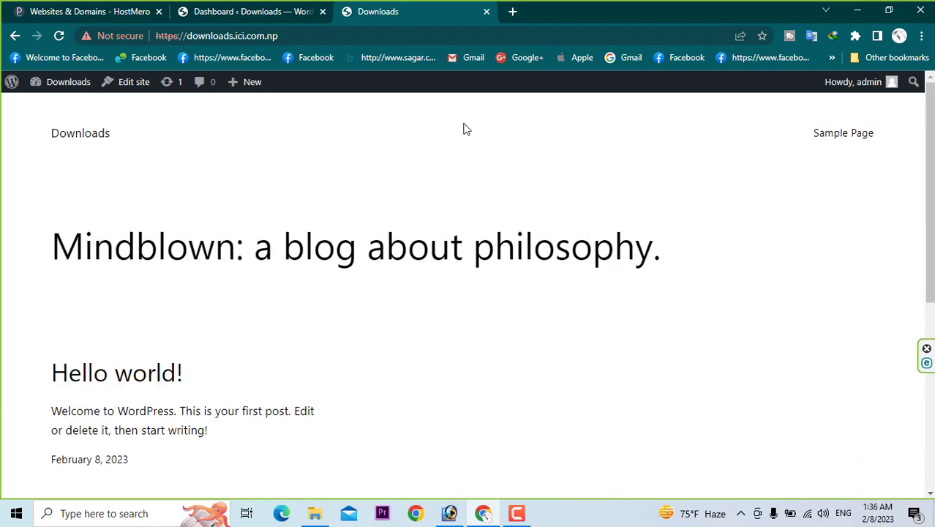
Add a new Chrome profile and sign in to it with a Google account.
left_click(899, 36)
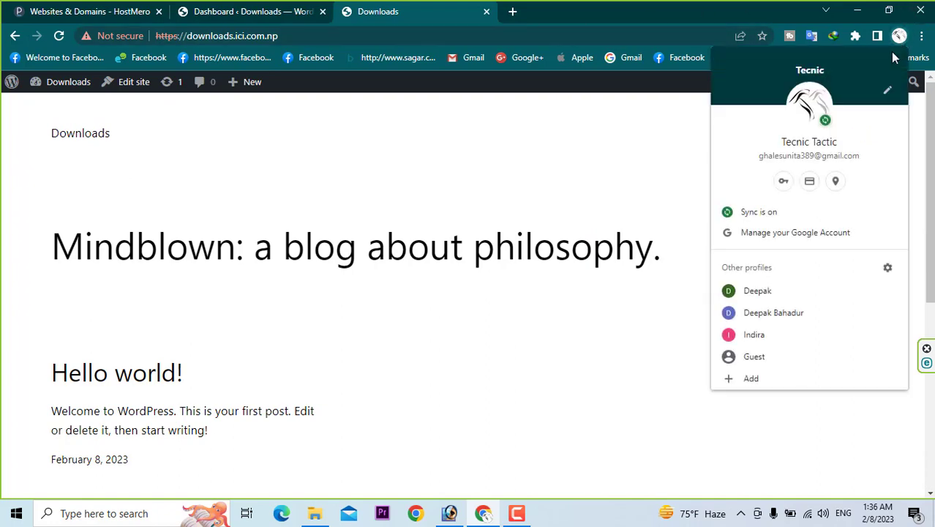
left_click(756, 380)
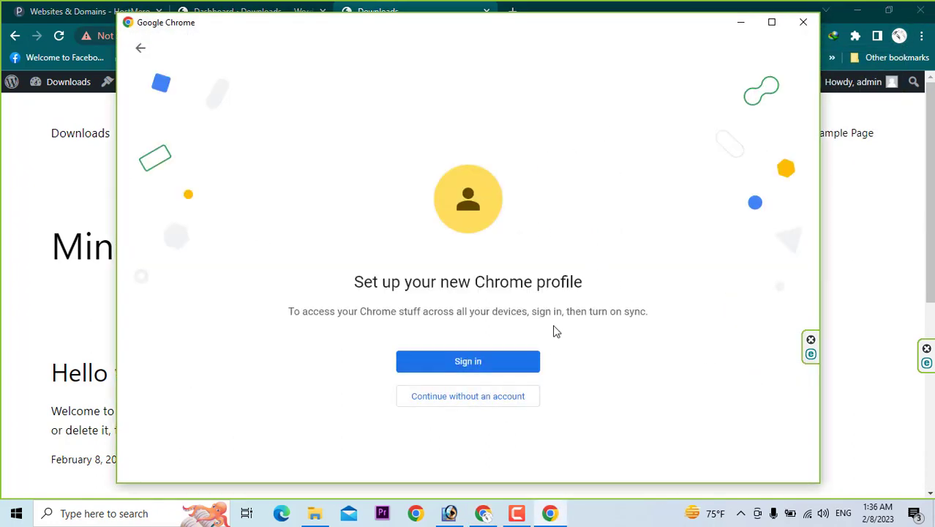
left_click(483, 357)
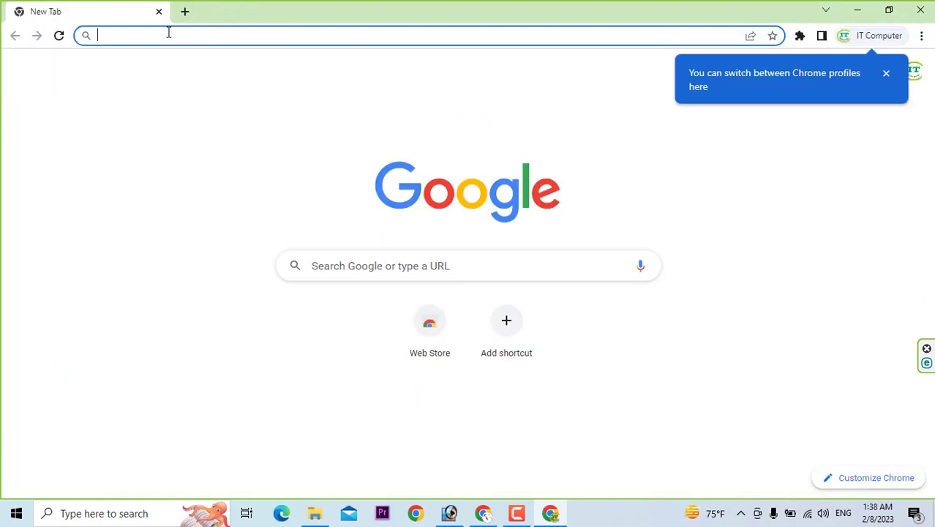
Go to adsense.com in the new profile's browser window.
left_click(168, 33)
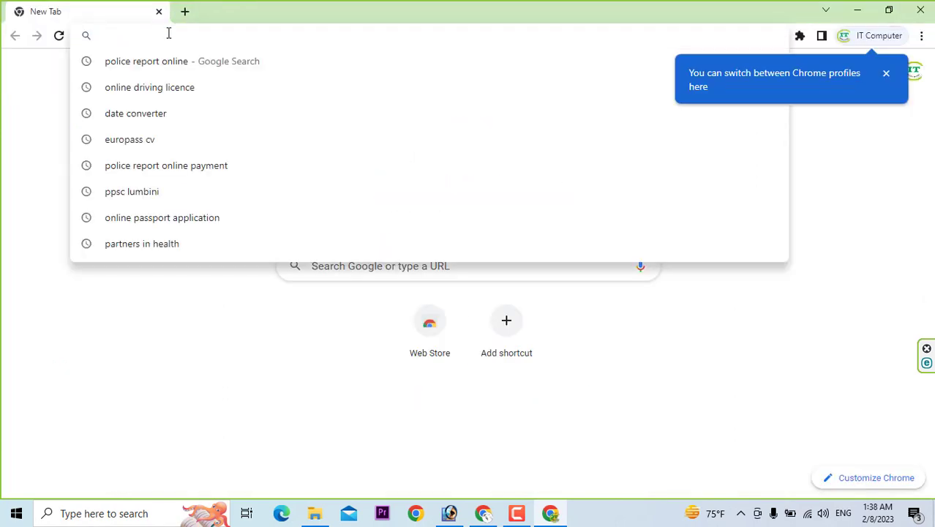
type("adsense.e")
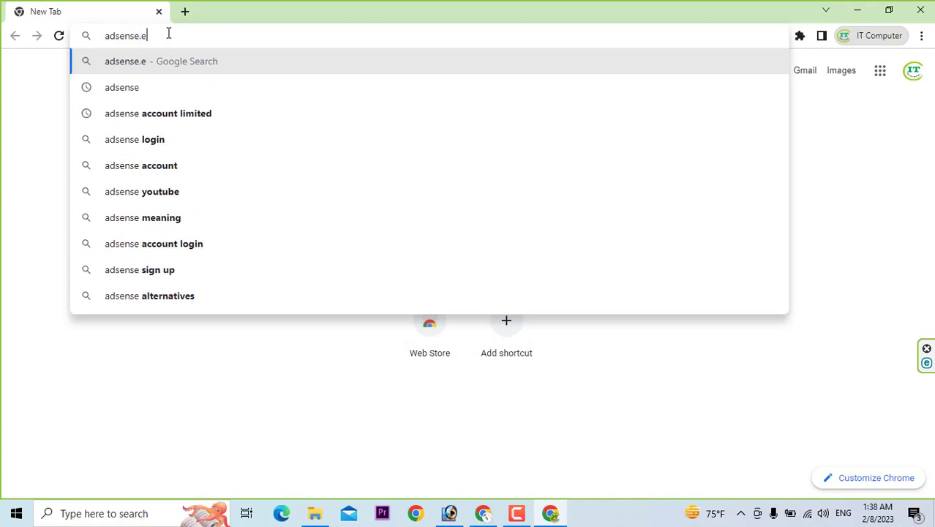
key("BackSpace")
type("com")
key("Return")
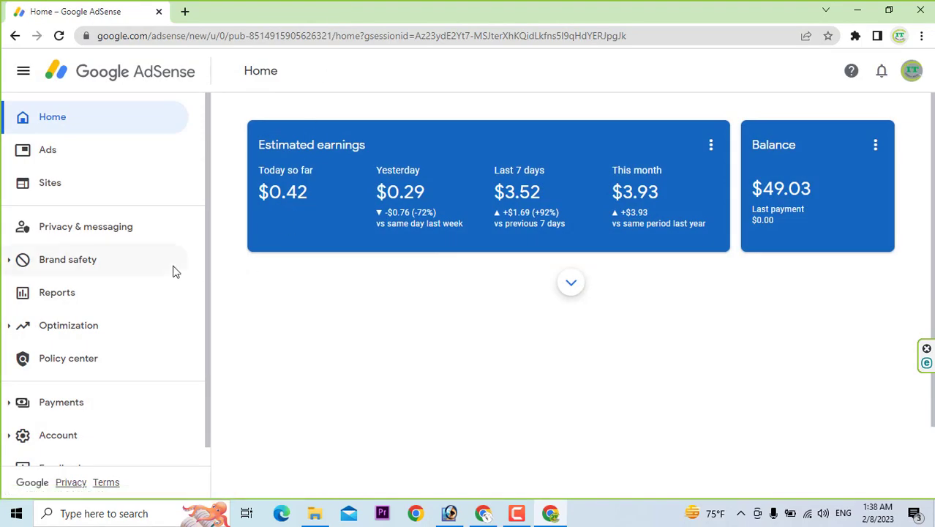
Open the AdSense sites list and expand ici.com.np to check its registered subdomain.
scroll(73, 406, "down", 2)
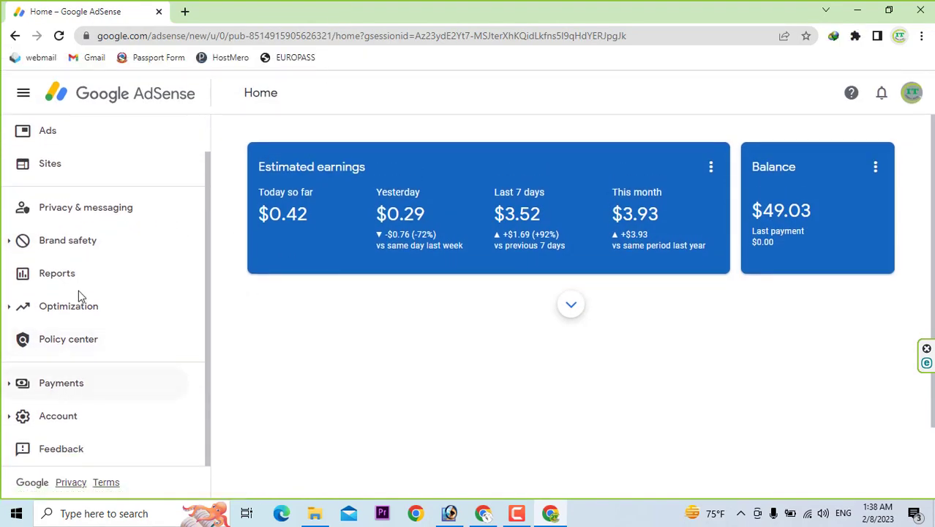
scroll(80, 264, "up", 2)
left_click(45, 205)
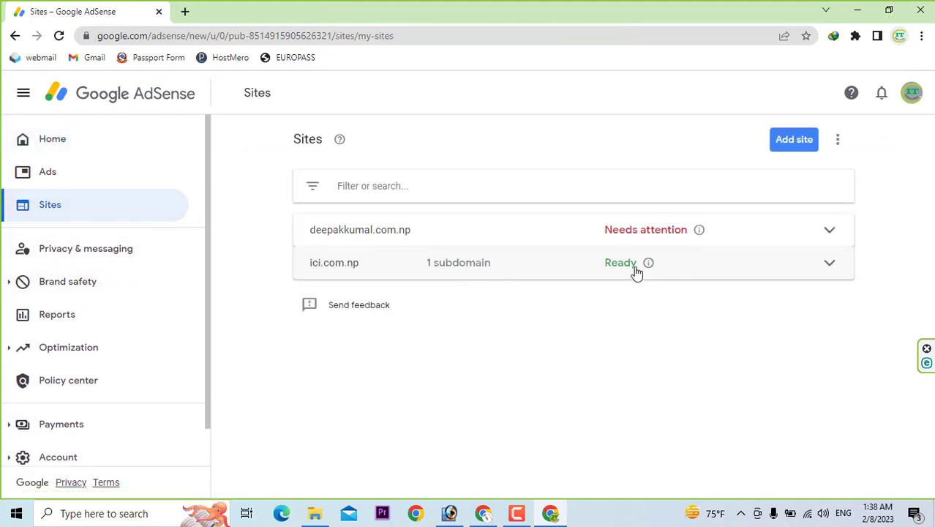
left_click(791, 265)
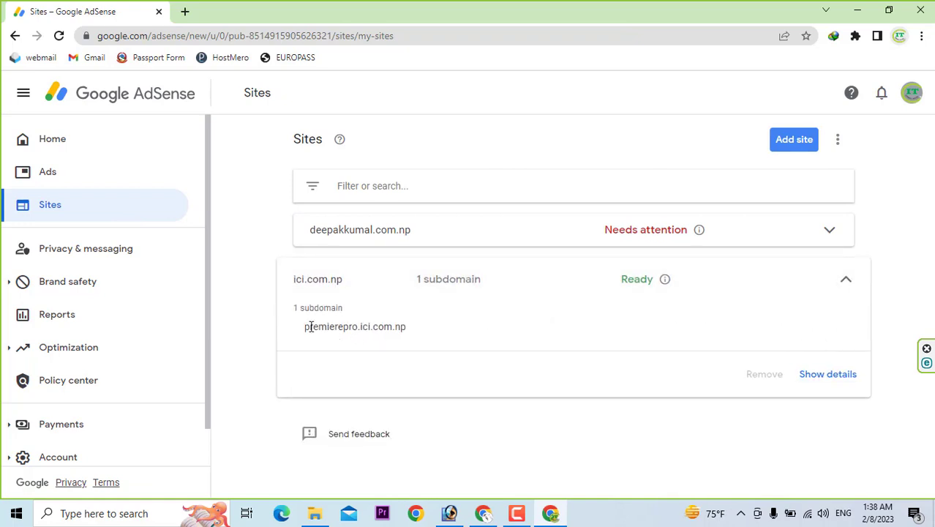
left_click_drag(310, 327, 402, 327)
Open the details of ici.com.np in AdSense and add the subdomain downloads.ici.com.np.
left_click(838, 376)
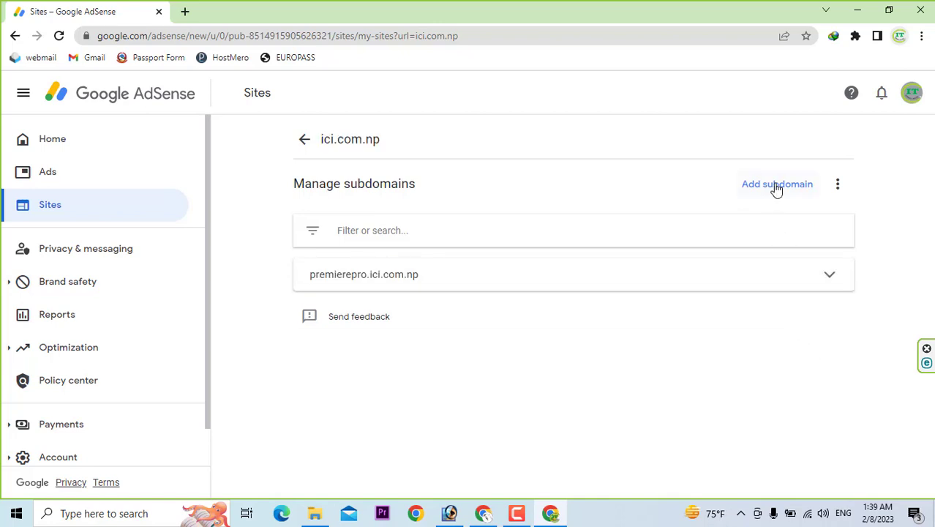
left_click(768, 184)
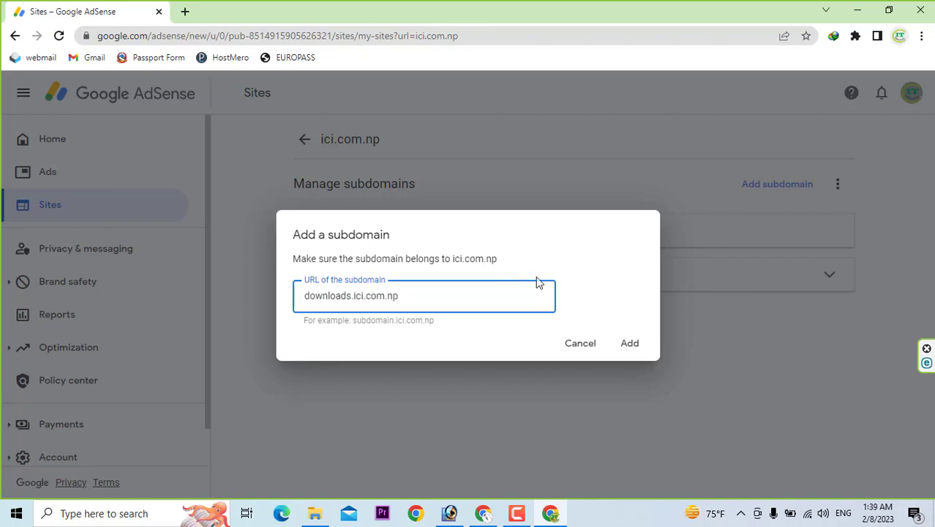
left_click(631, 342)
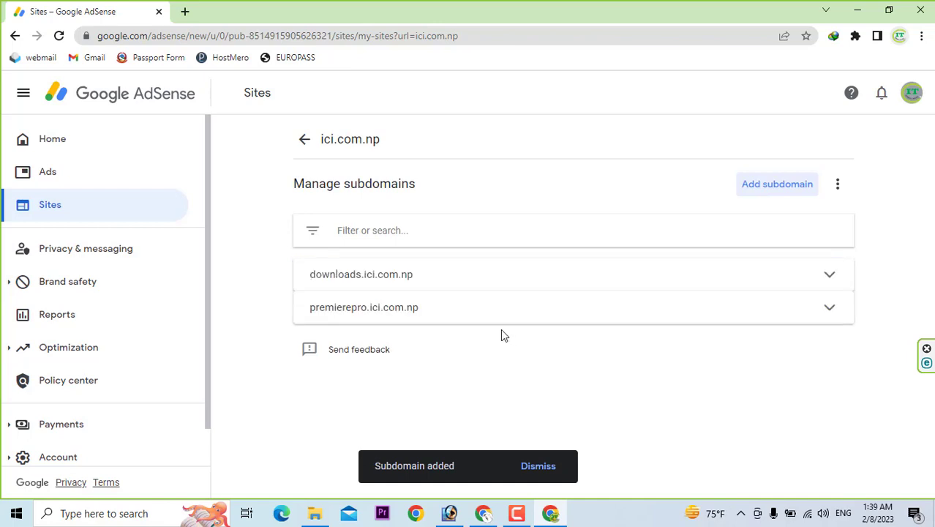
Expand both subdomain entries of ici.com.np and view the AdSense home and reports pages.
left_click(825, 274)
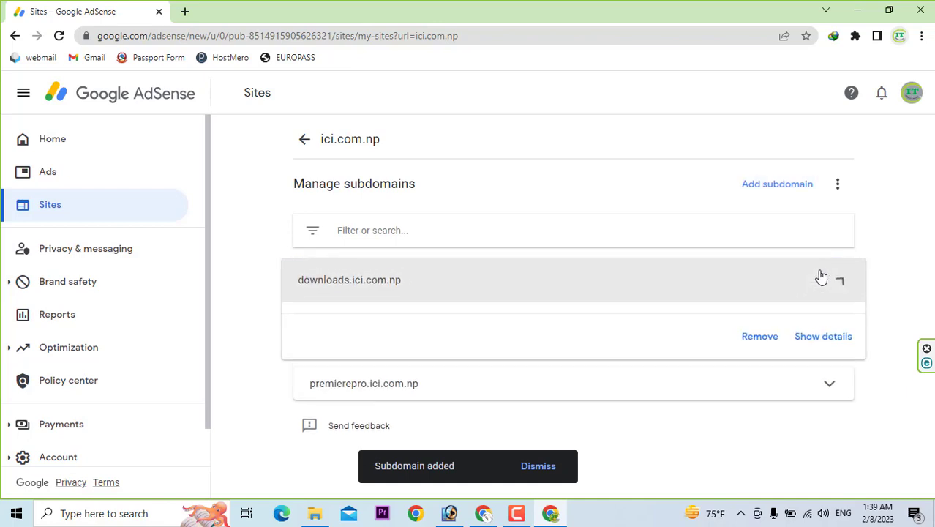
left_click(821, 389)
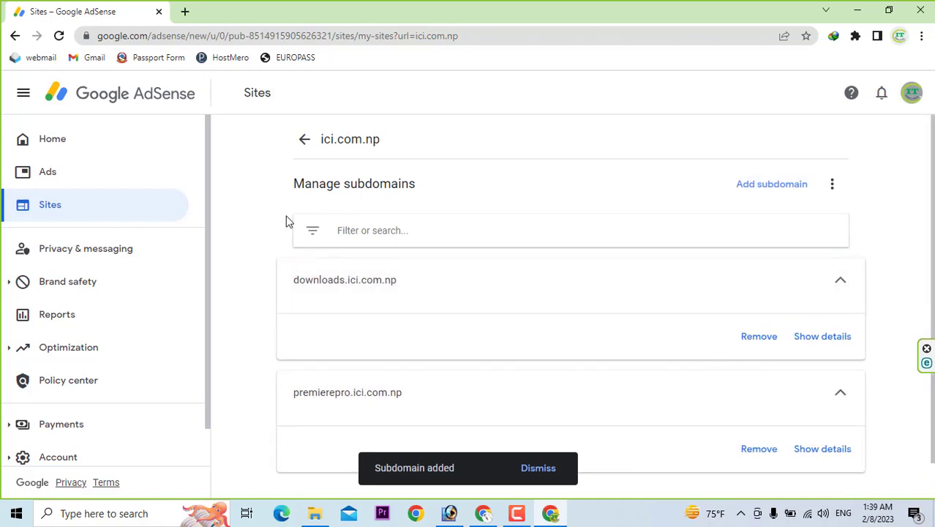
left_click(62, 141)
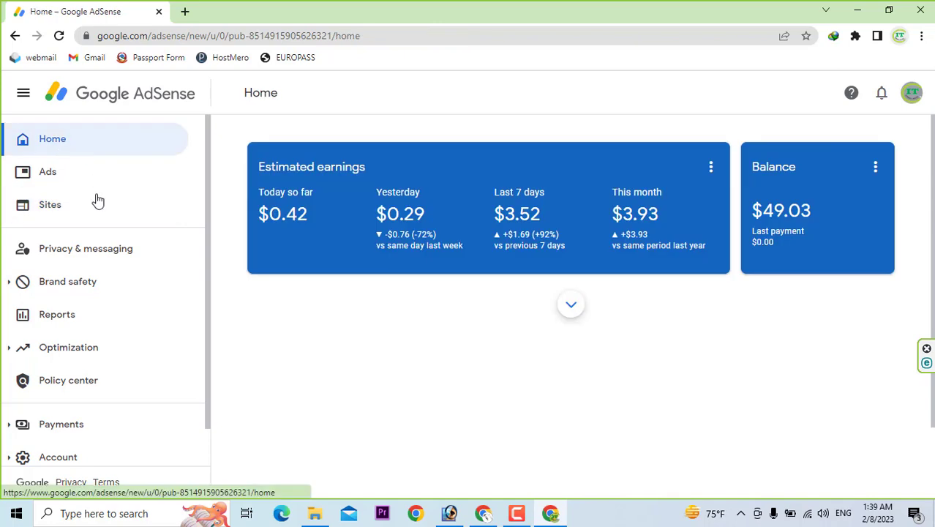
left_click(63, 318)
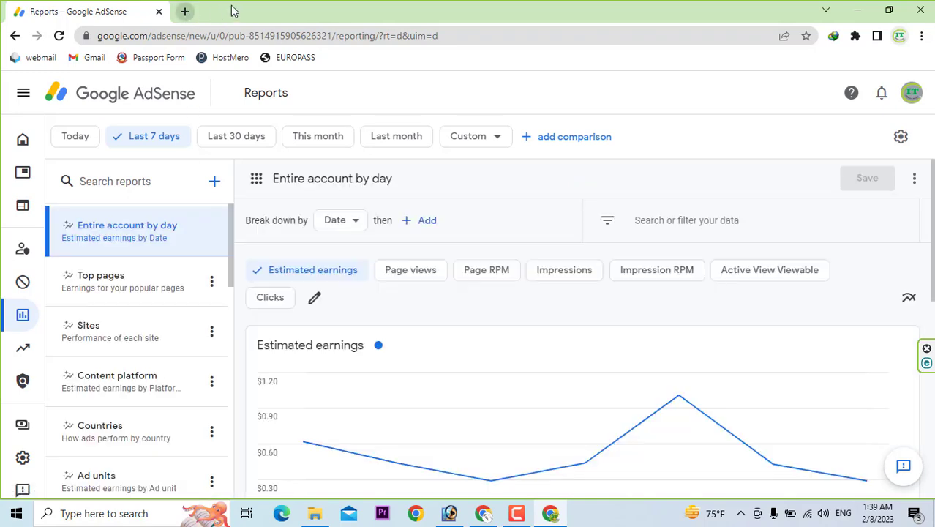
Return to the AdSense sites list and review the subdomains listed under ici.com.np, collapsing the entry when finished.
mouse_move(27, 205)
left_click(73, 206)
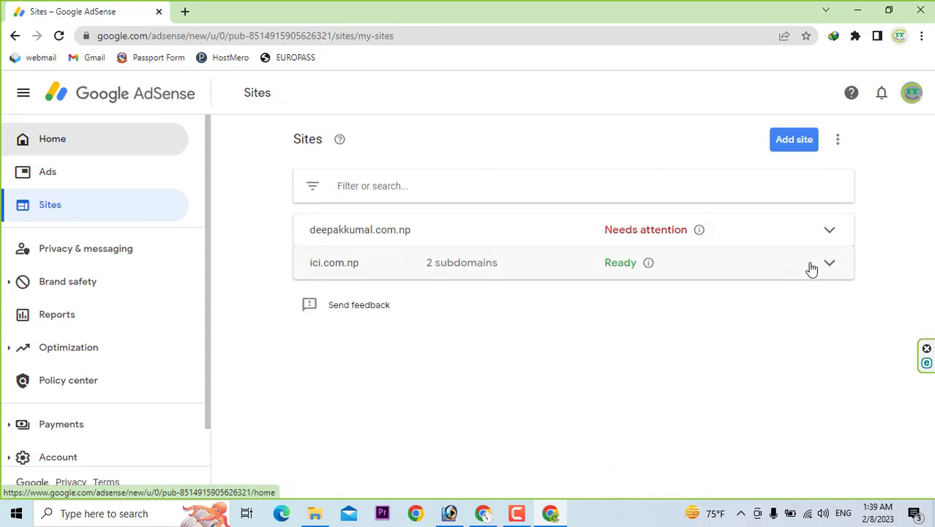
left_click(831, 268)
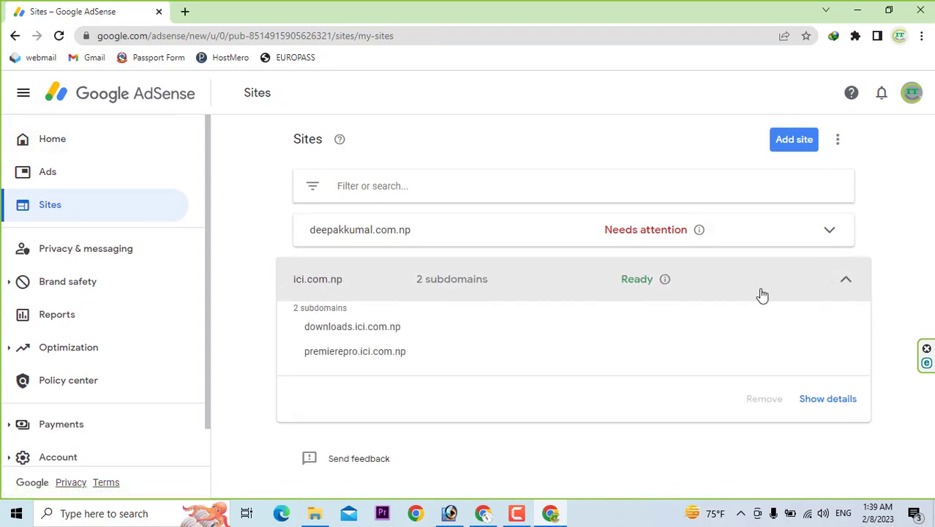
triple_click(398, 324)
left_click_drag(311, 352, 679, 334)
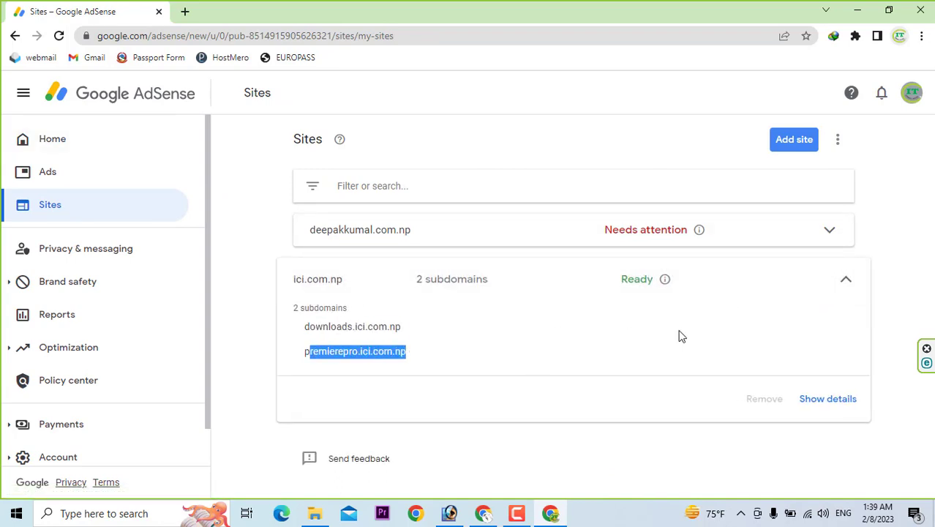
left_click_drag(904, 238, 812, 302)
left_click(844, 280)
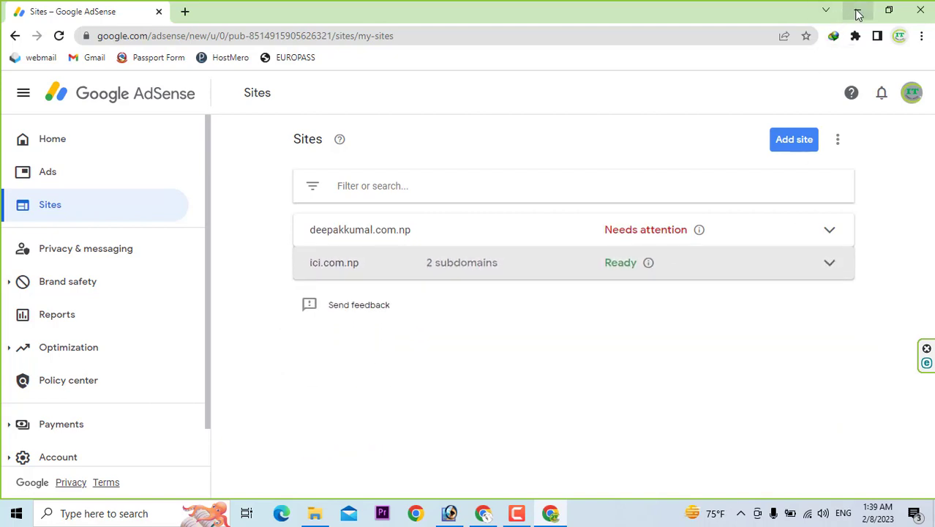
Switch back to the Downloads WordPress admin and examine the Site Kit setup page down to its Google sign-in option.
left_click(858, 13)
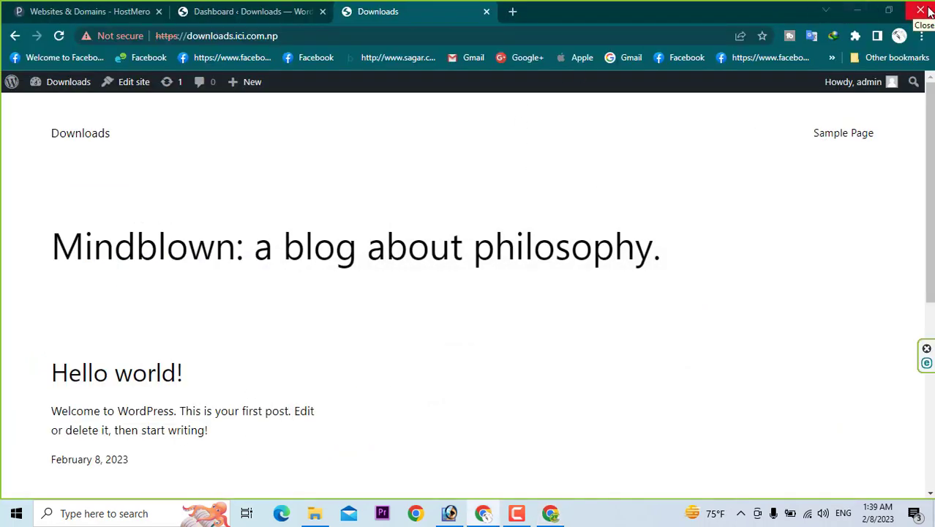
left_click(280, 14)
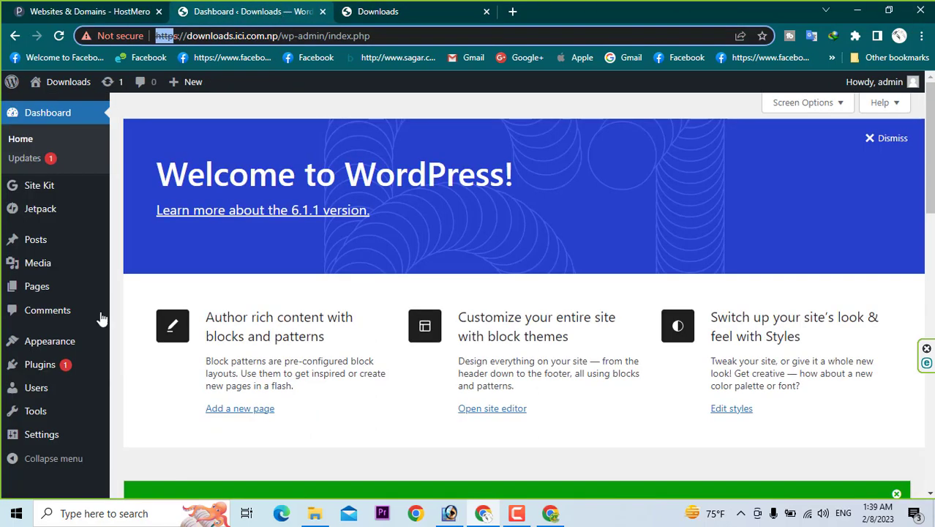
left_click(35, 186)
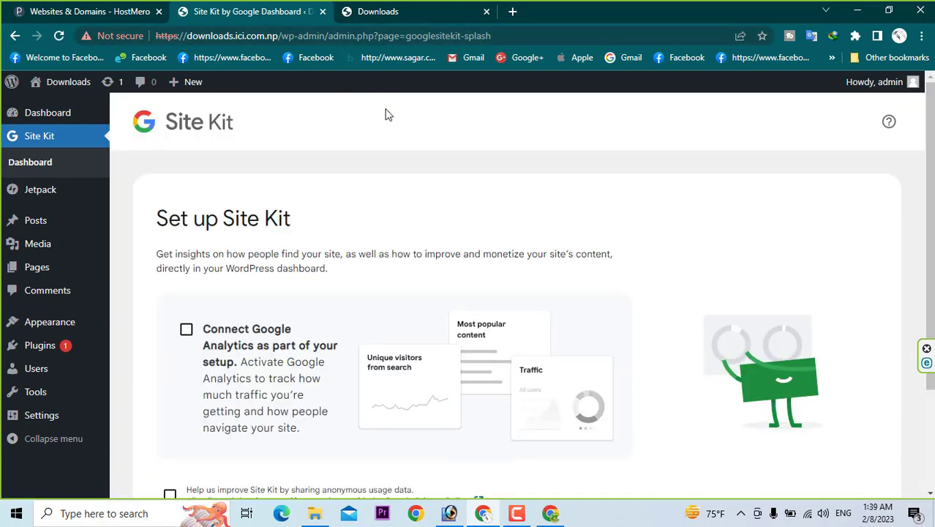
scroll(257, 190, "down", 2)
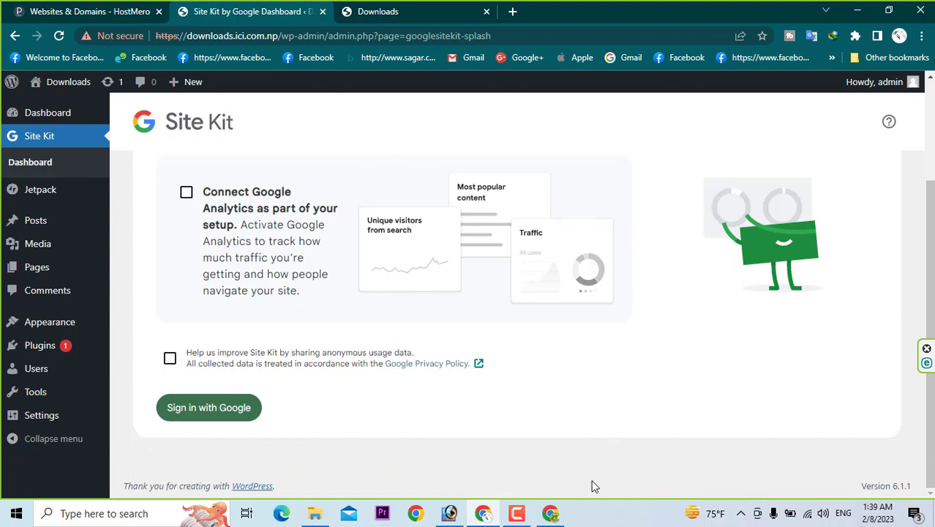
left_click(516, 513)
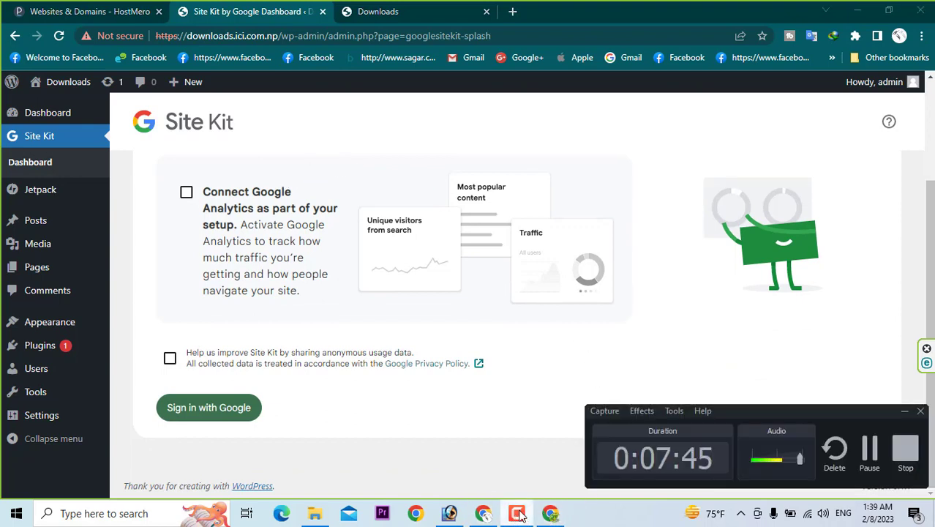
left_click(906, 411)
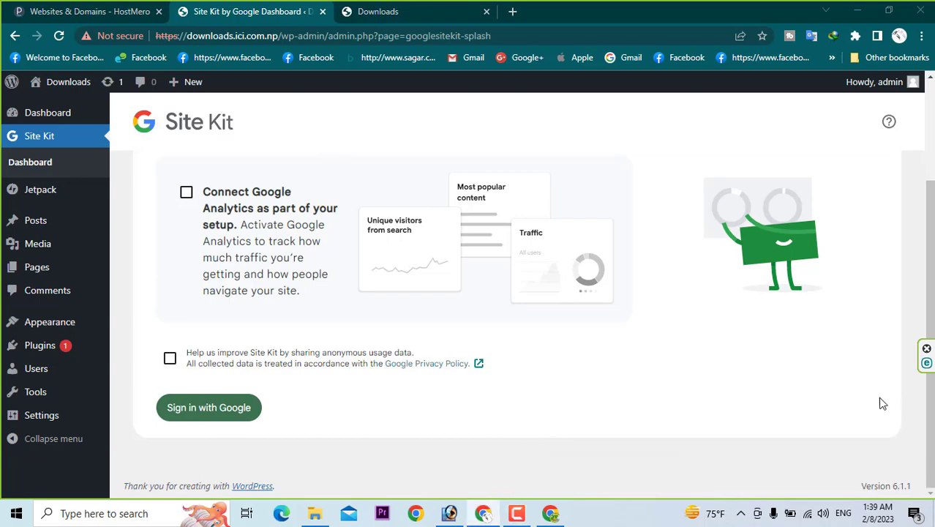
scroll(527, 289, "up", 2)
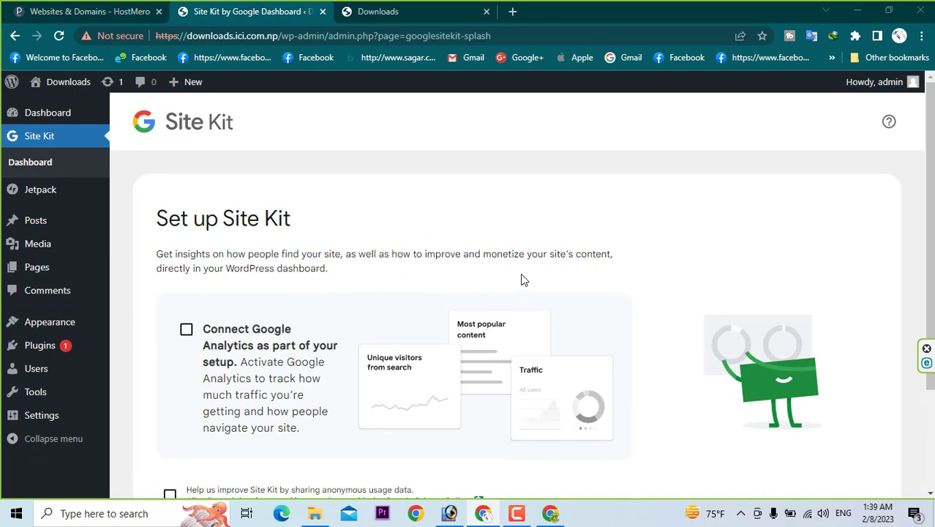
Copy the web address of the Plesk Websites & Domains page and minimize that browser window.
left_click(100, 8)
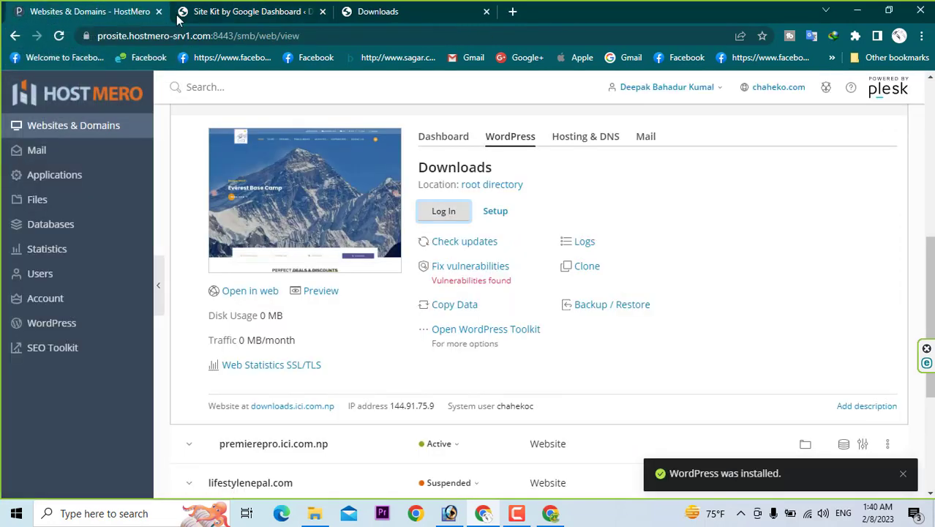
left_click(244, 37)
key("ctrl+c")
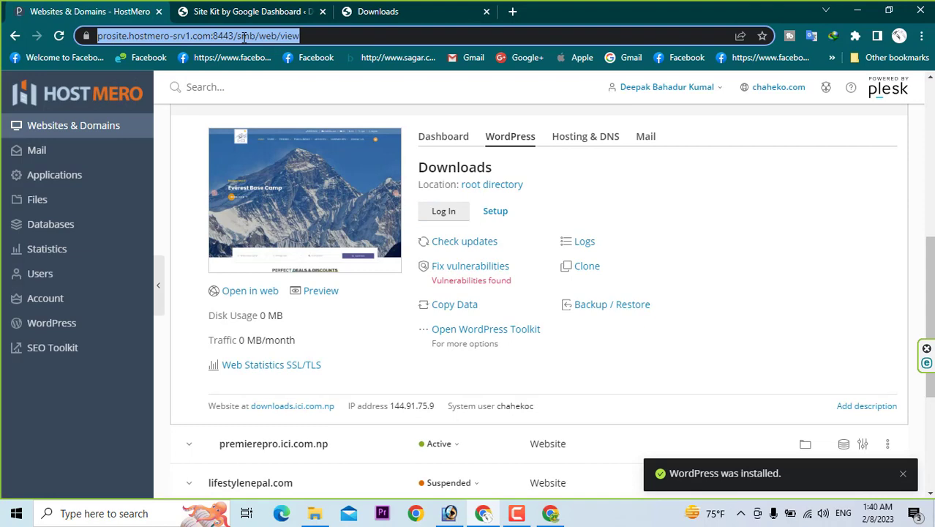
left_click(408, 9)
left_click(857, 11)
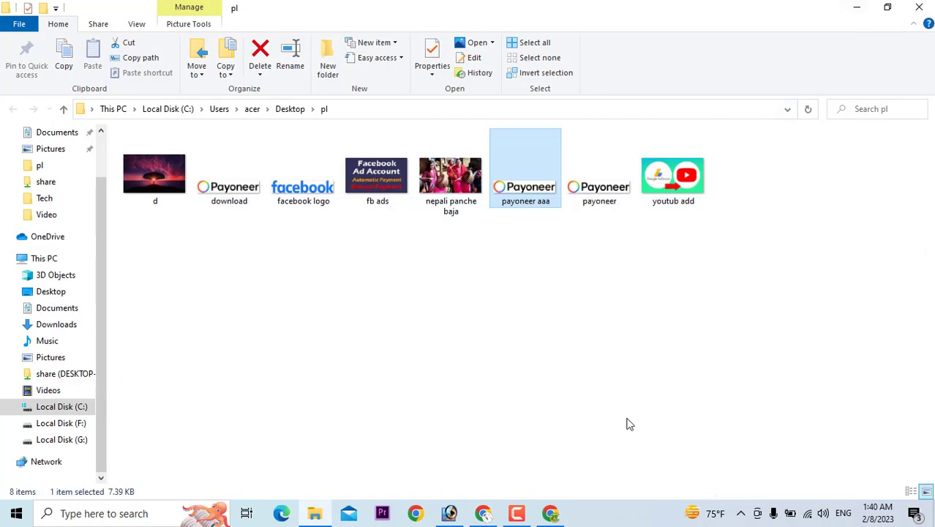
Open the copied Plesk address in a new tab of the AdSense browser profile and log in with the saved credentials.
left_click(552, 513)
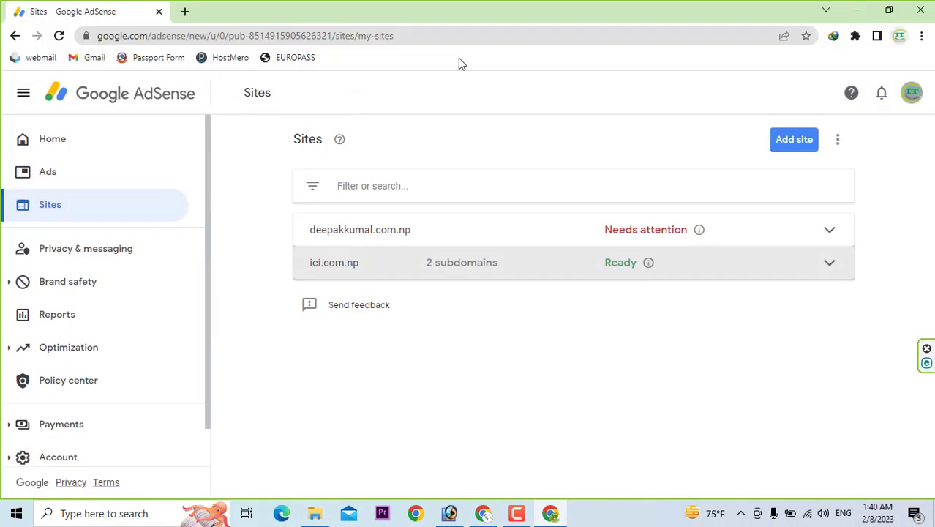
left_click(187, 12)
key("ctrl+v")
key("Return")
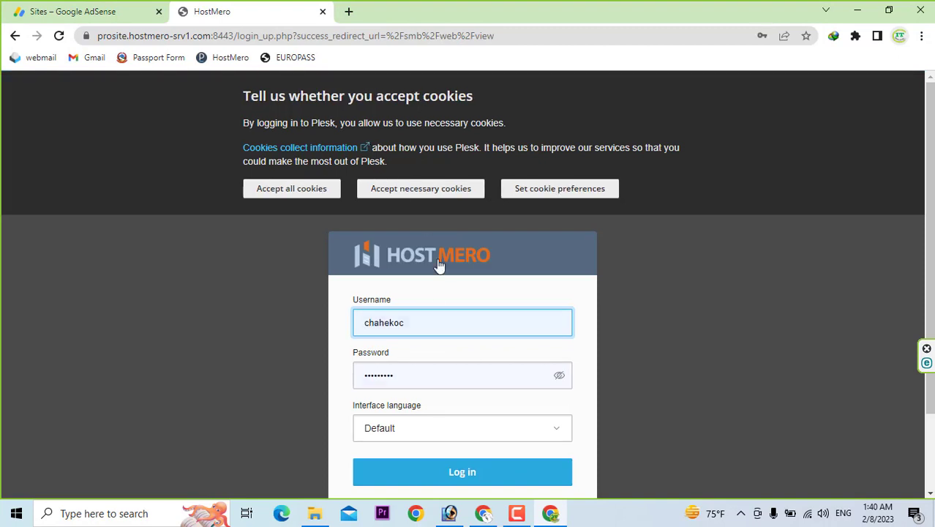
left_click(417, 478)
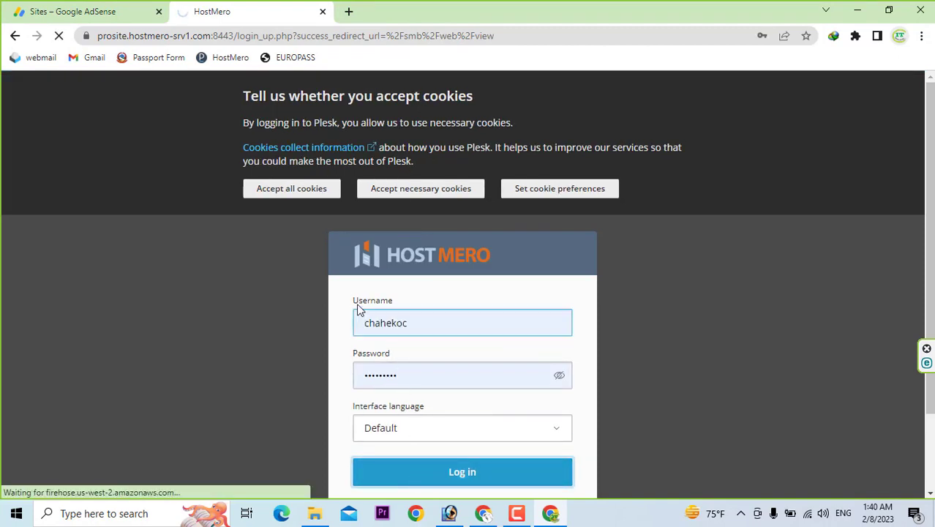
Accept all cookies on the Plesk login page and let the login load, checking the AdSense sites tab in between.
left_click(301, 188)
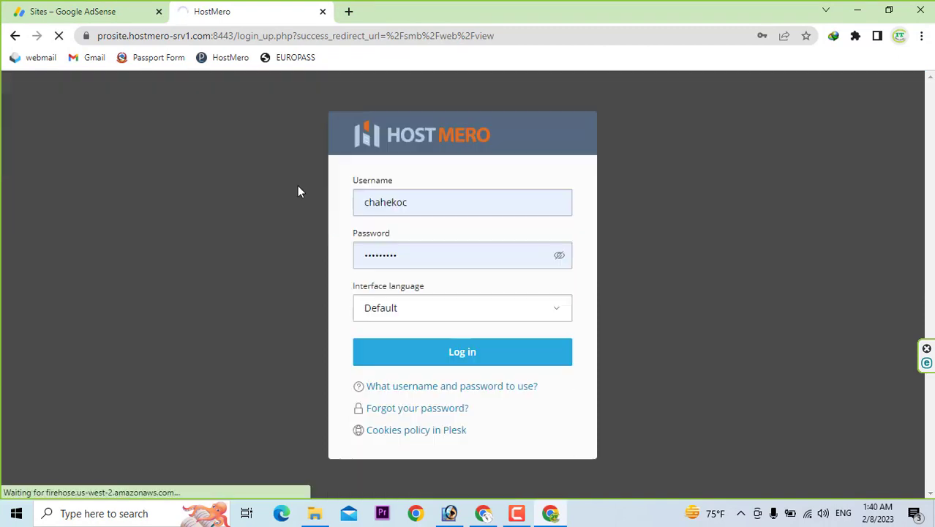
left_click(53, 9)
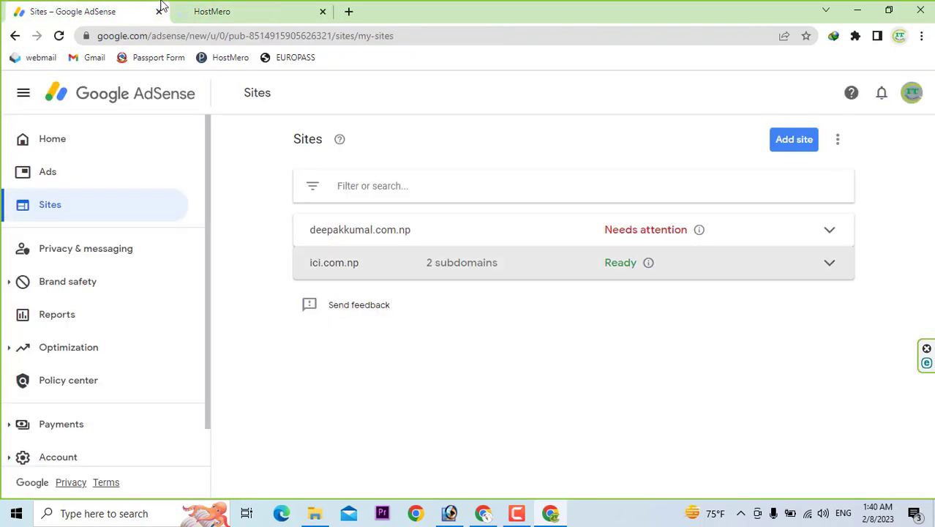
left_click(246, 8)
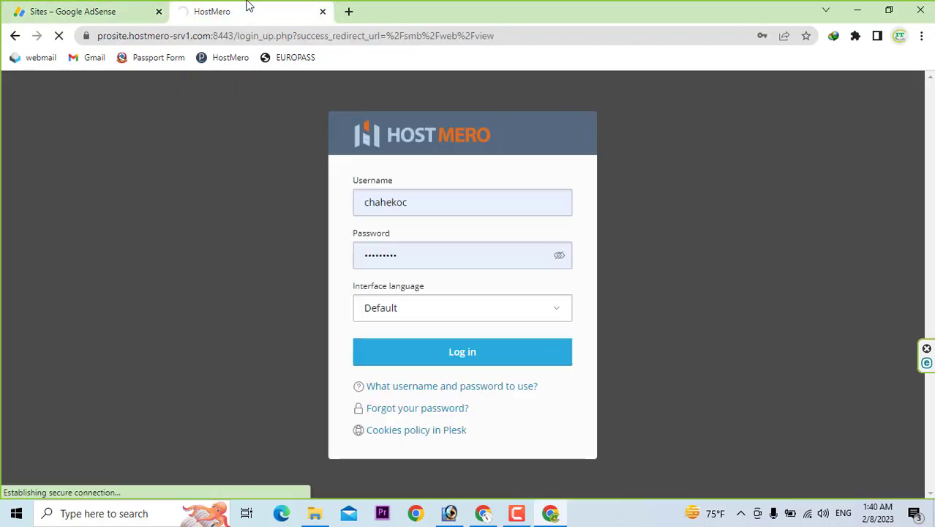
left_click(111, 7)
left_click(248, 7)
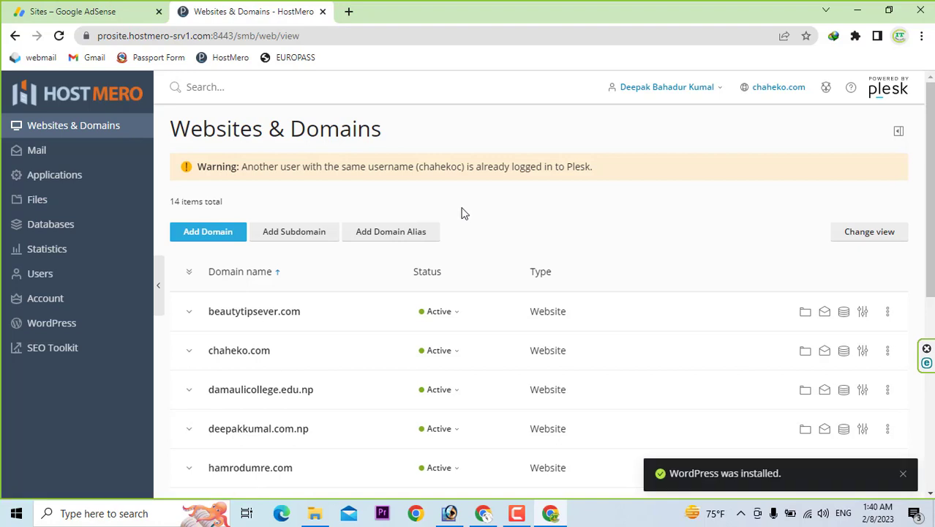
Locate downloads.ici.com.np in the Websites & Domains list and expand its entry.
left_click_drag(324, 166, 583, 166)
scroll(480, 254, "down", 1)
scroll(366, 263, "down", 2)
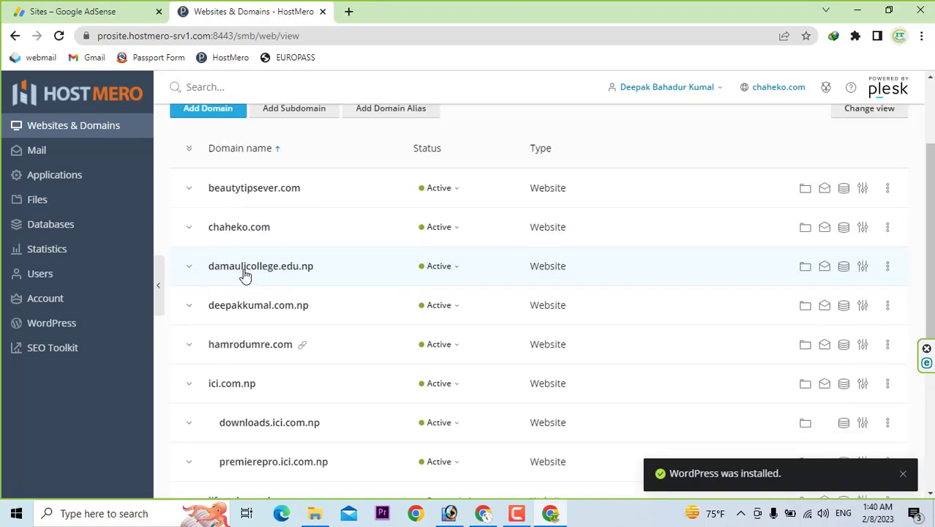
scroll(219, 263, "up", 2)
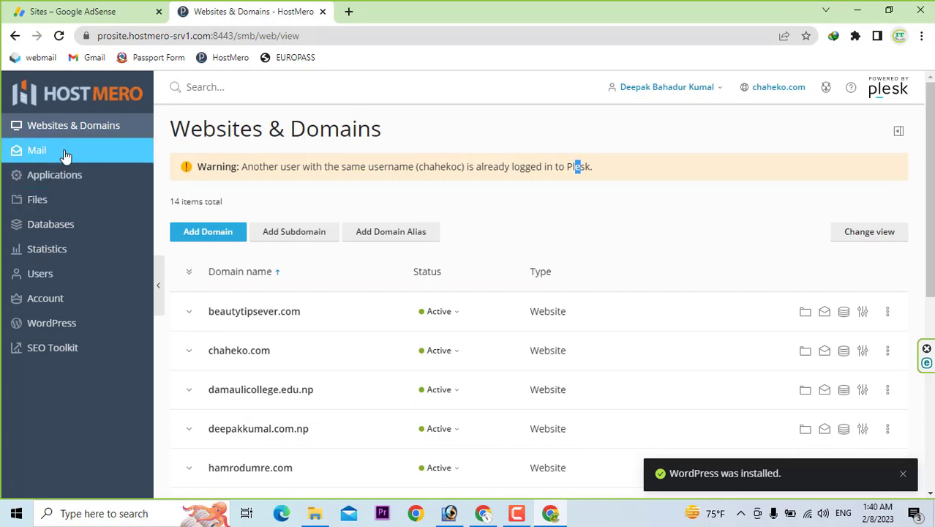
scroll(279, 264, "down", 3)
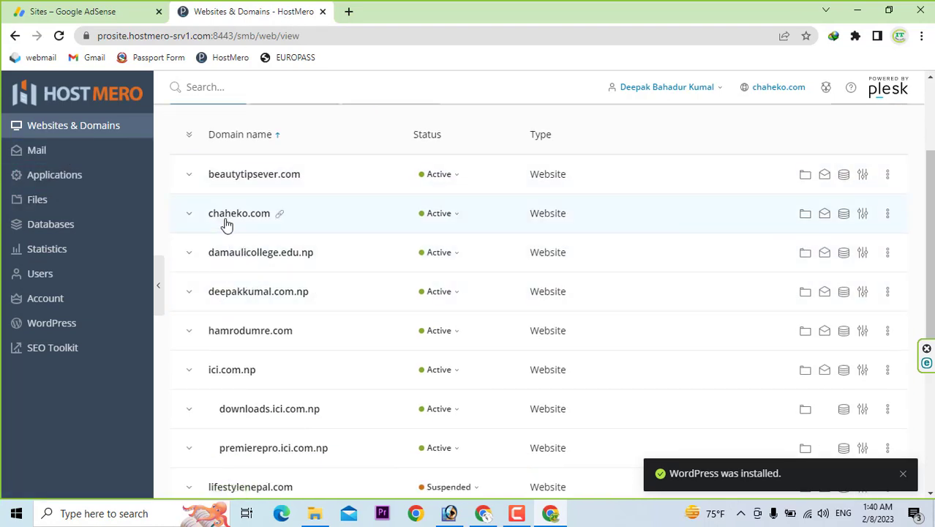
left_click(278, 410)
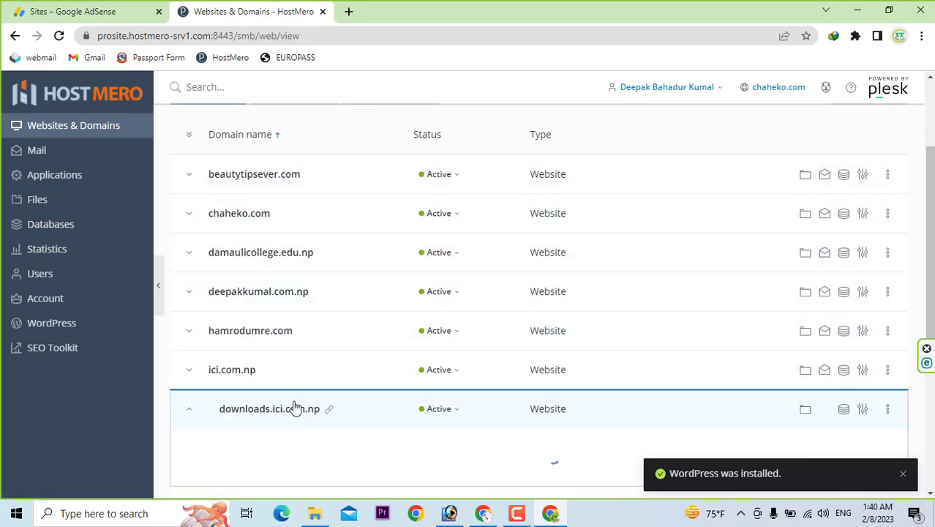
scroll(342, 362, "down", 3)
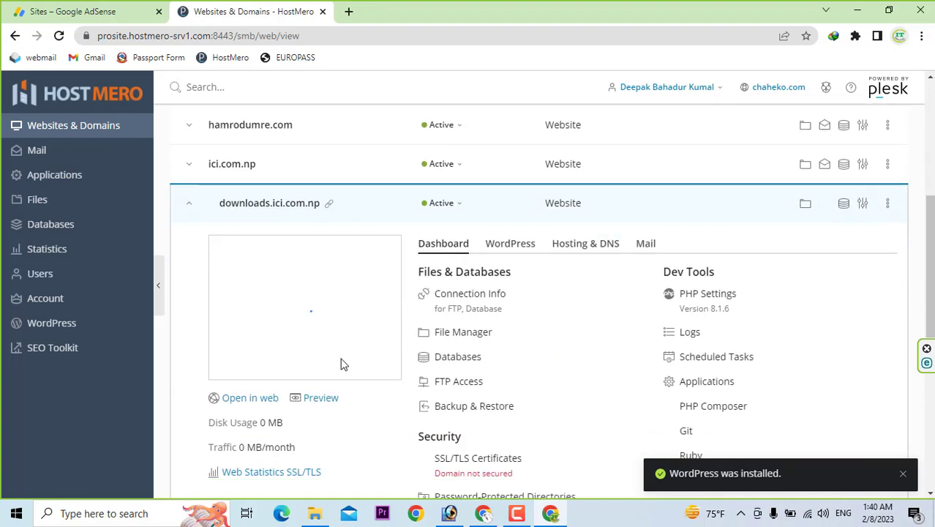
left_click(553, 215)
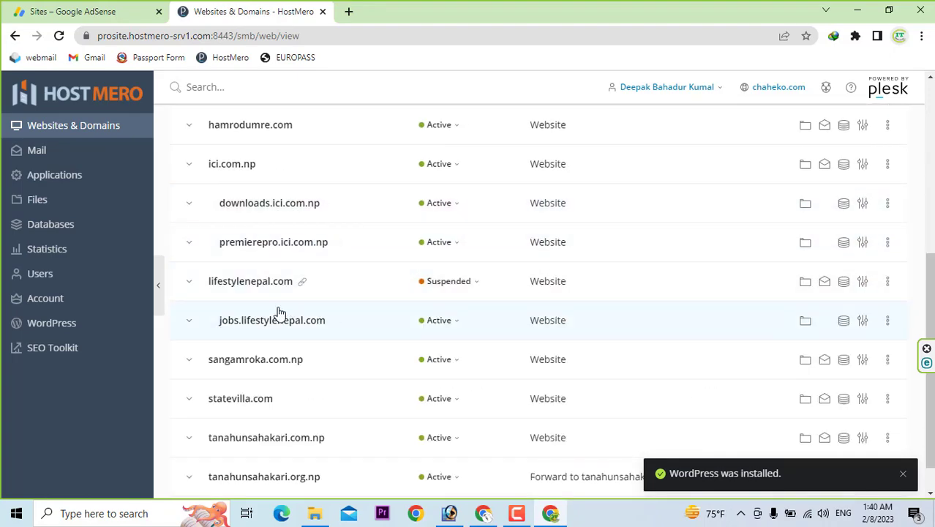
left_click(348, 205)
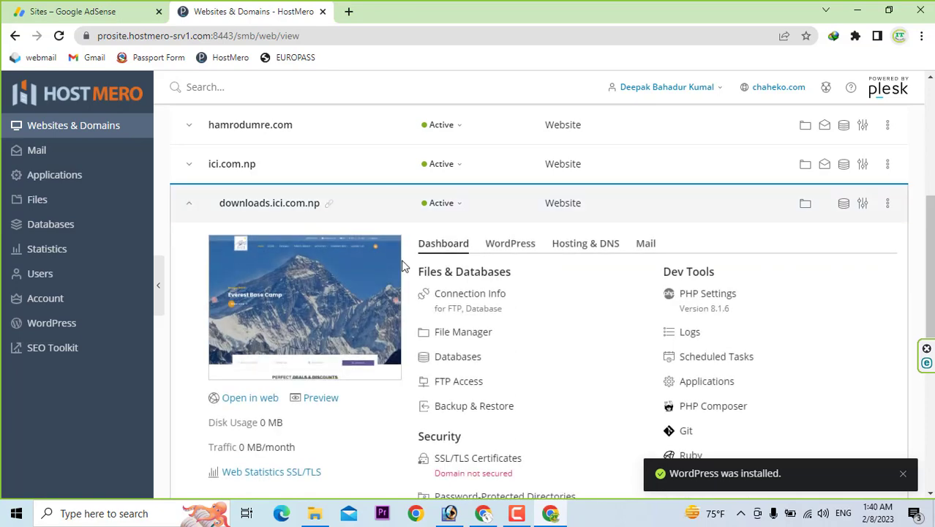
Launch the WordPress admin login for downloads.ici.com.np from its WordPress section in Plesk.
scroll(470, 296, "down", 3)
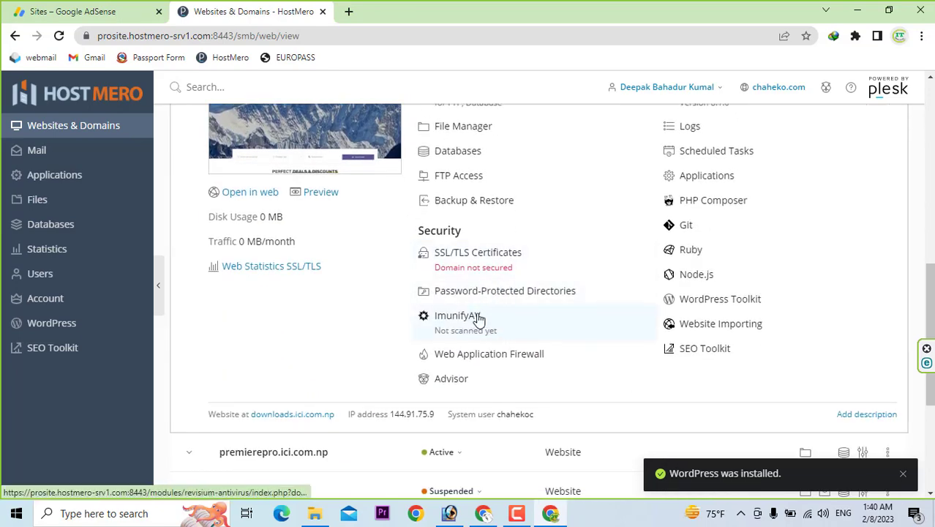
scroll(477, 316, "up", 3)
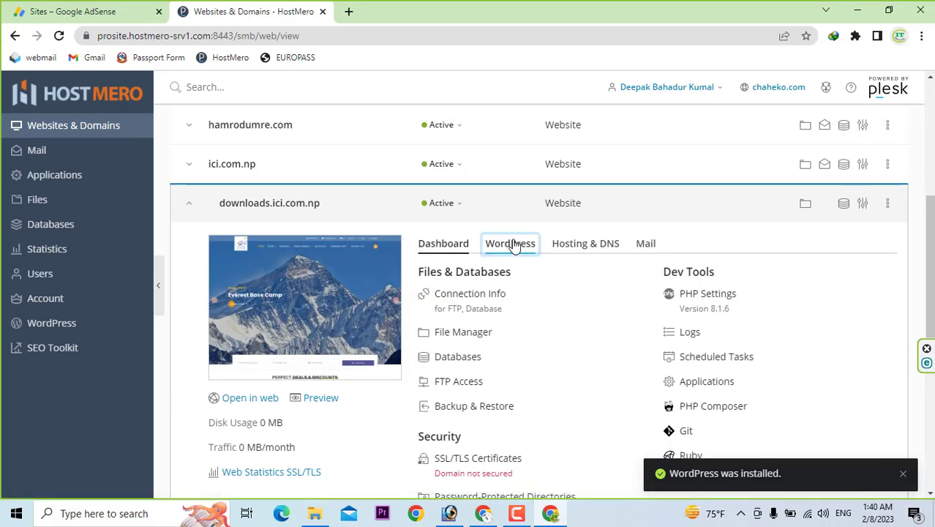
left_click(512, 244)
left_click(443, 320)
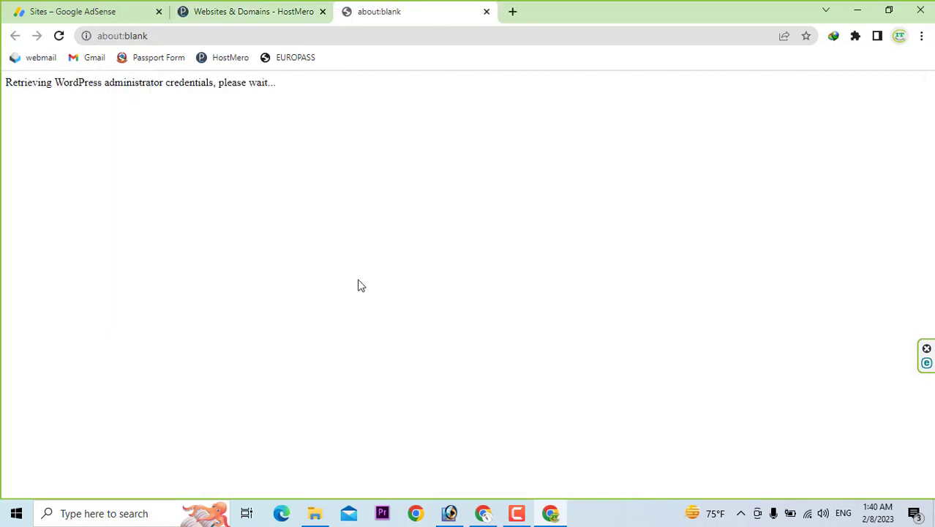
Bypass the browser's privacy error and proceed to the downloads.ici.com.np WordPress dashboard.
left_click(302, 9)
left_click(386, 12)
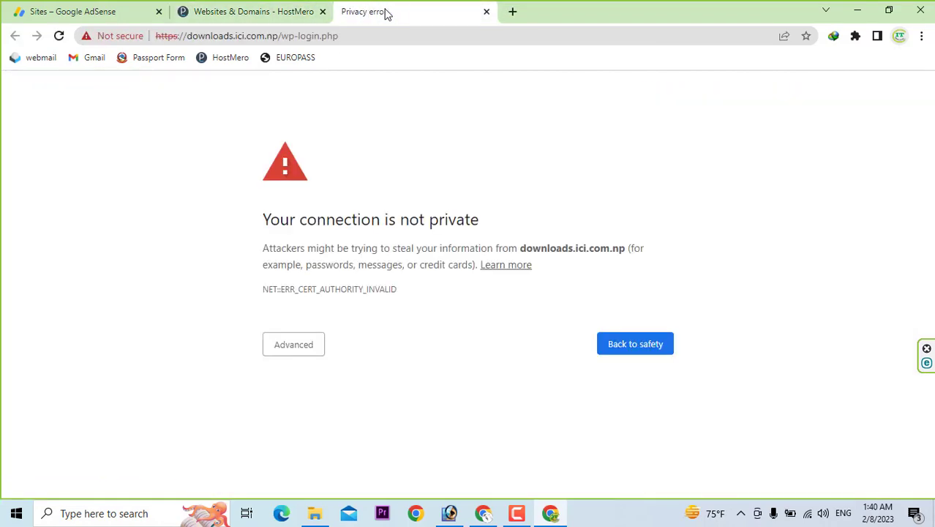
left_click(309, 351)
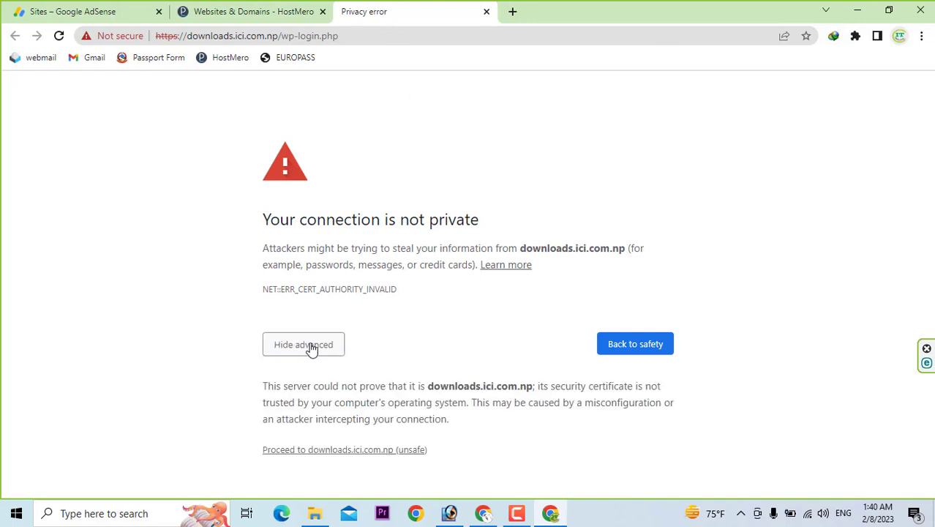
left_click(352, 451)
left_click(519, 142)
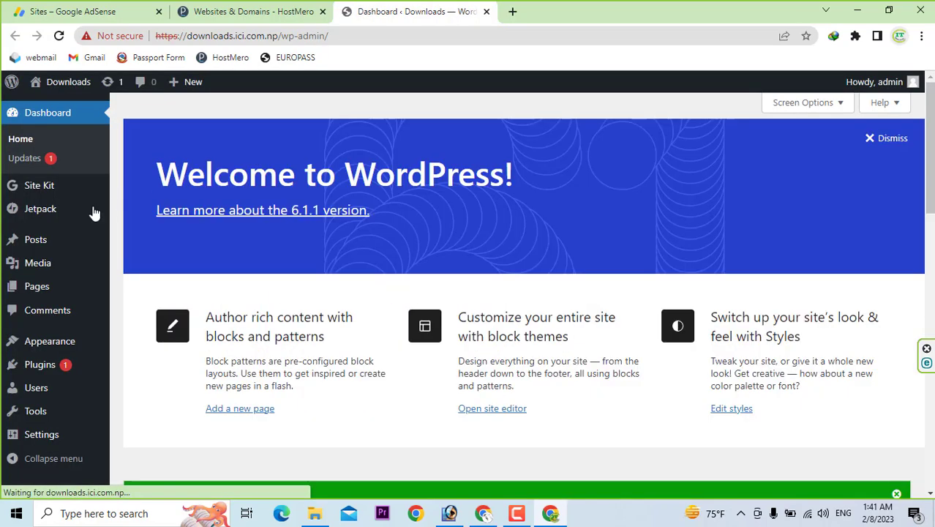
Open the Site Kit setup page and enable connecting Google Analytics as part of the setup.
mouse_move(57, 191)
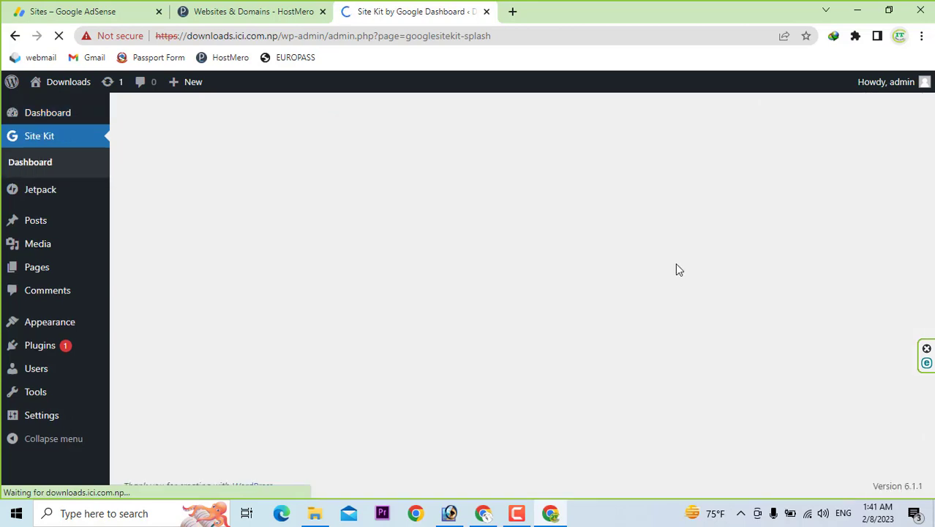
scroll(269, 235, "down", 2)
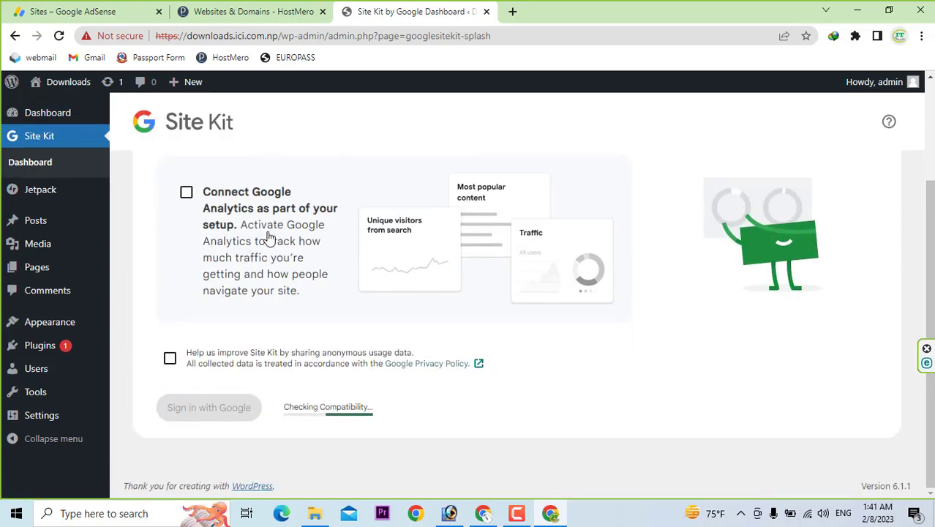
left_click(234, 209)
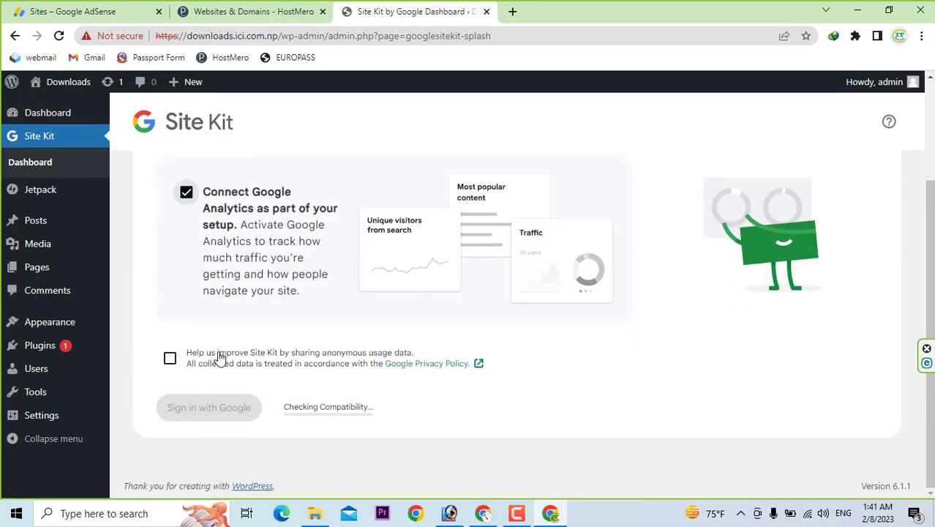
Sign in to Site Kit with the IT Computer Institute Google account and approve the additional access.
left_click(221, 415)
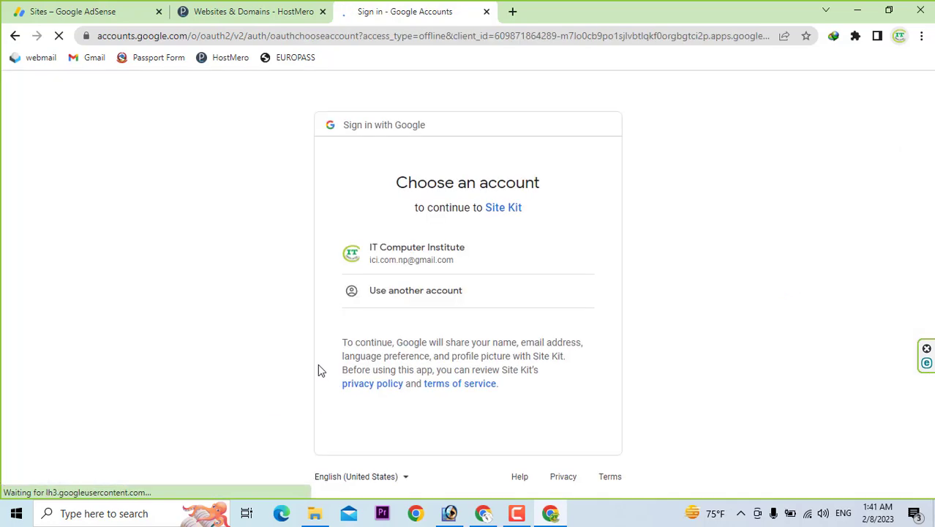
left_click(422, 248)
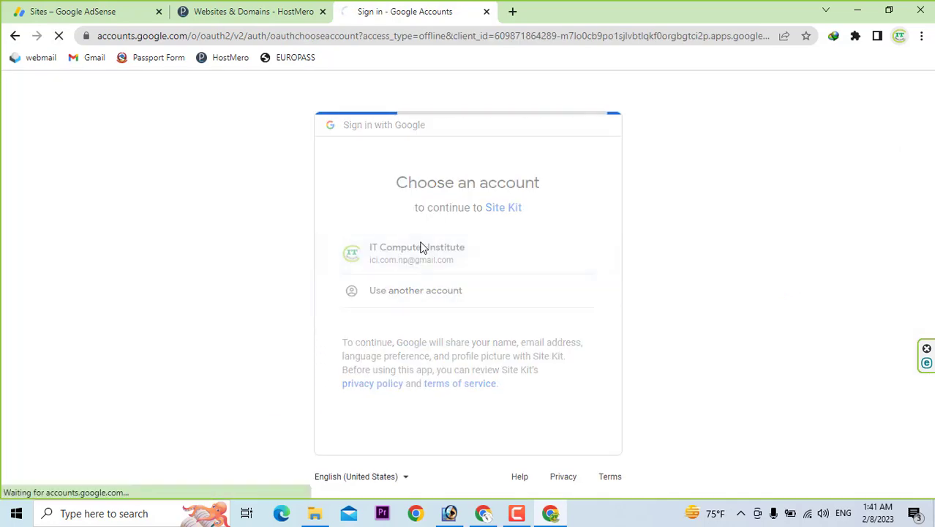
scroll(451, 345, "down", 1)
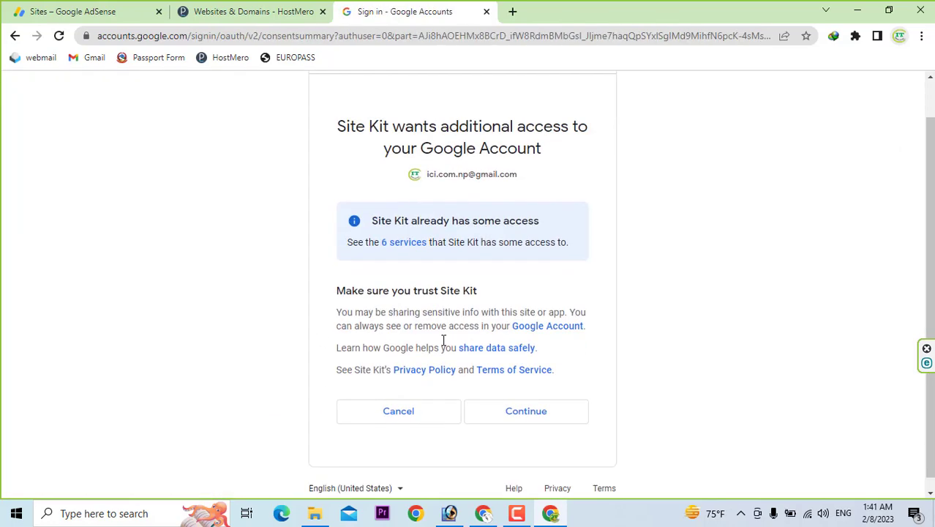
left_click(541, 396)
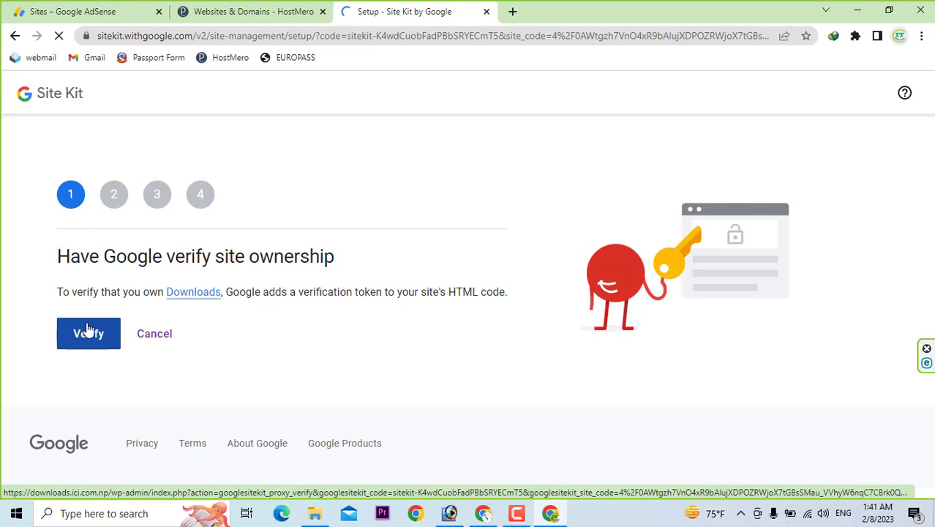
Have Google verify ownership of the Downloads site and allow metrics in the Site Kit dashboard.
left_click(85, 344)
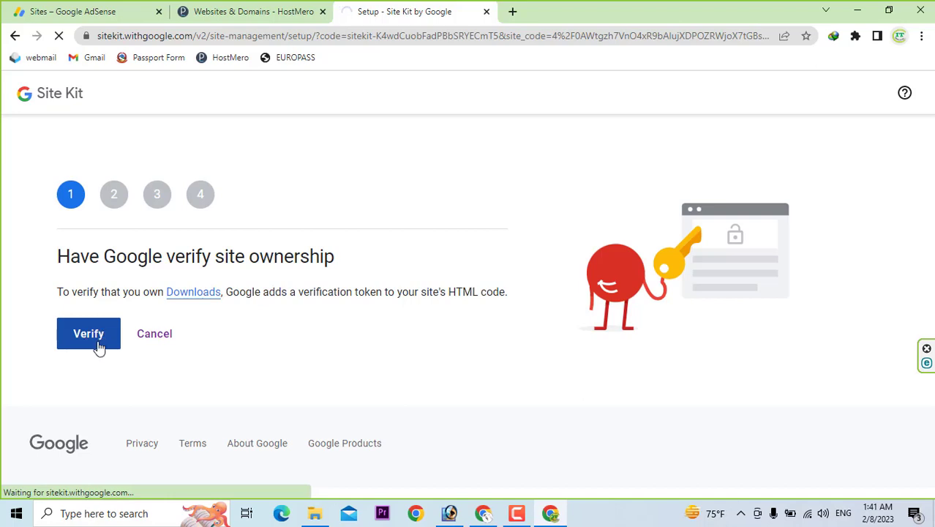
left_click(86, 355)
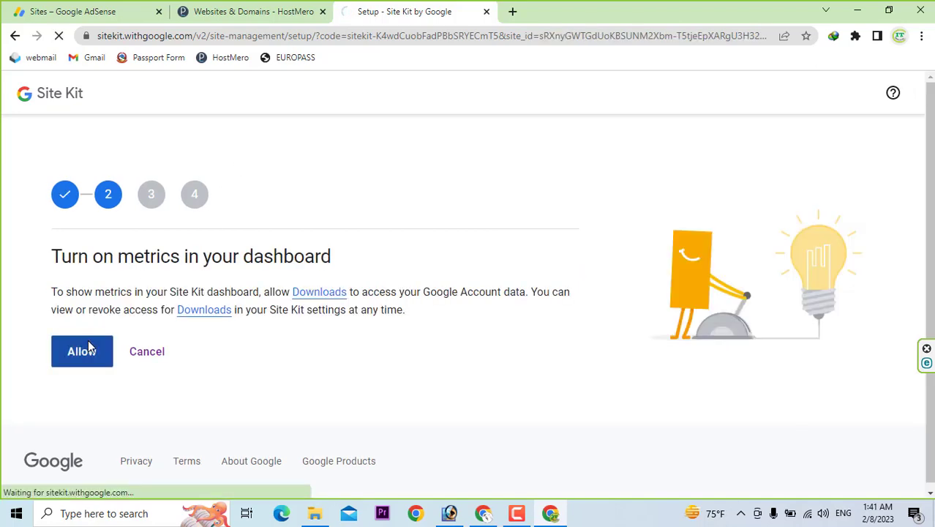
left_click(89, 345)
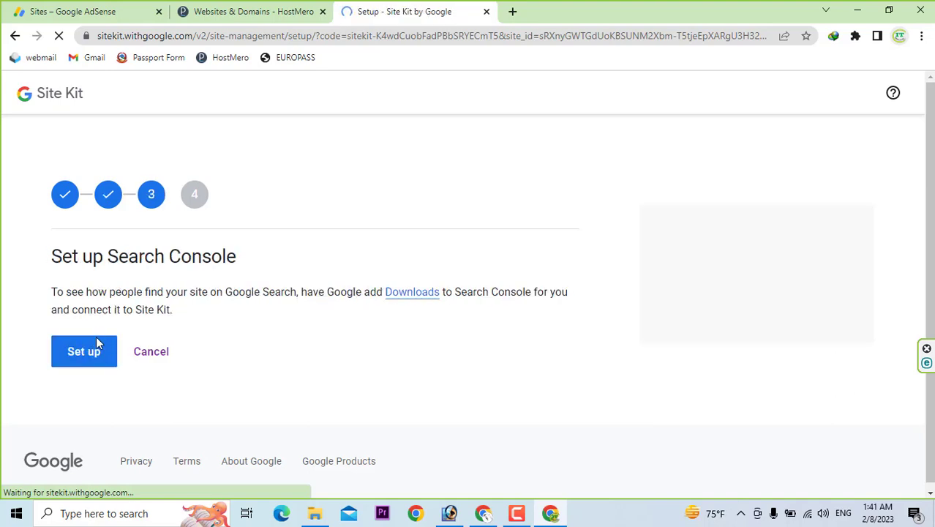
Set up Search Console for the Downloads site and continue to the Google Analytics setup.
left_click(86, 354)
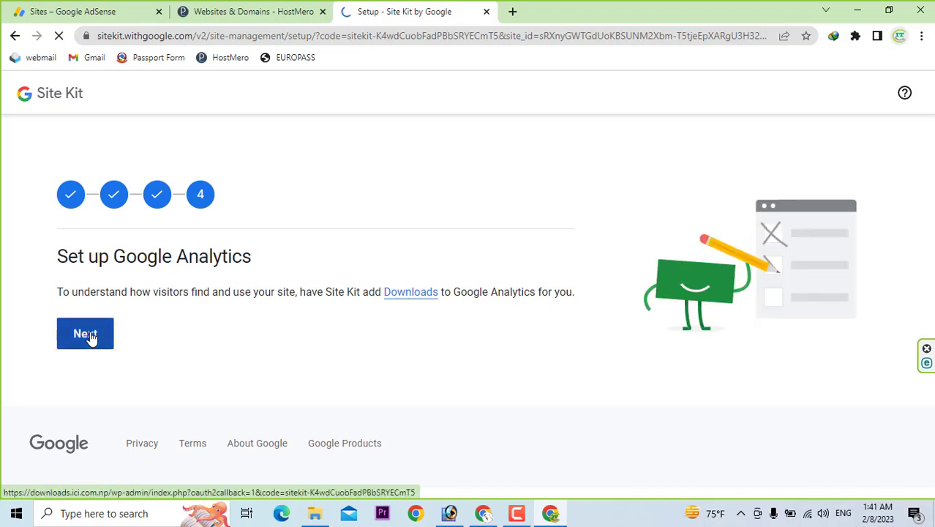
left_click(90, 337)
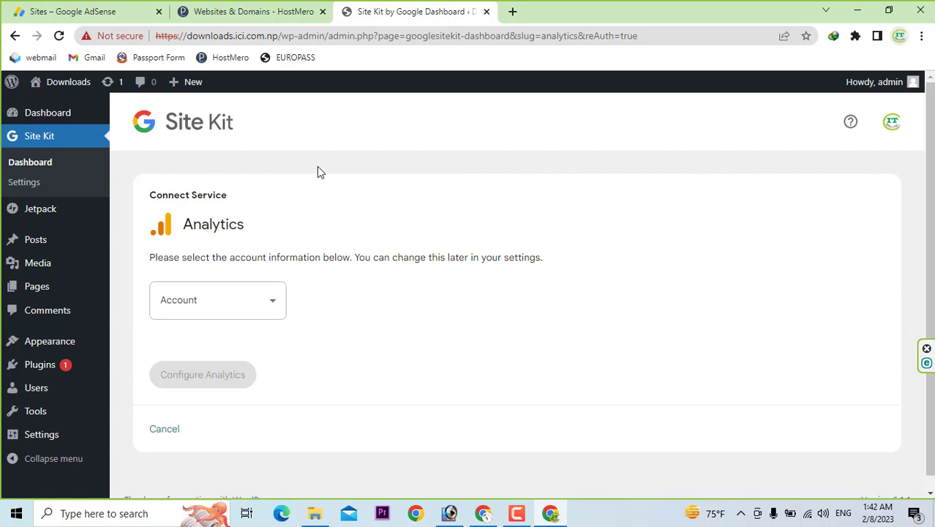
Select the IT Computer Institute Analytics account and choose to set up a new property for it.
left_click(257, 294)
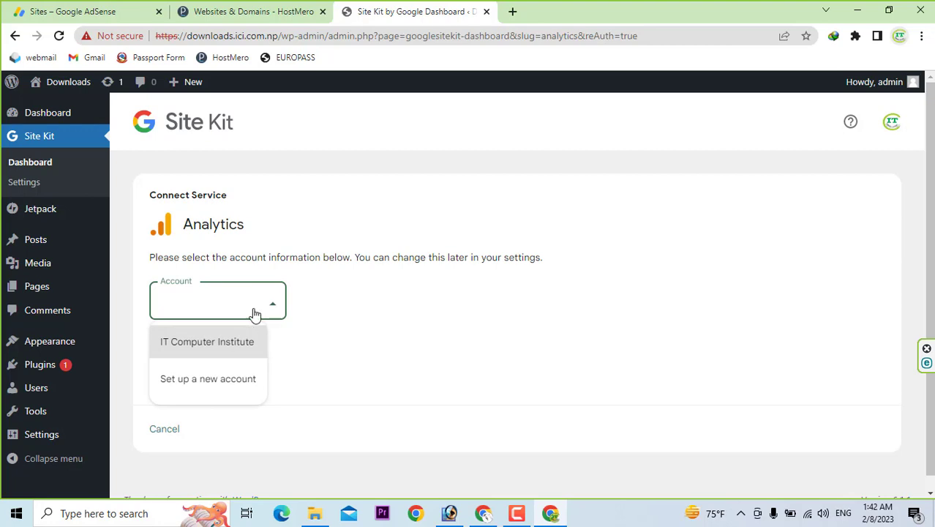
left_click(241, 344)
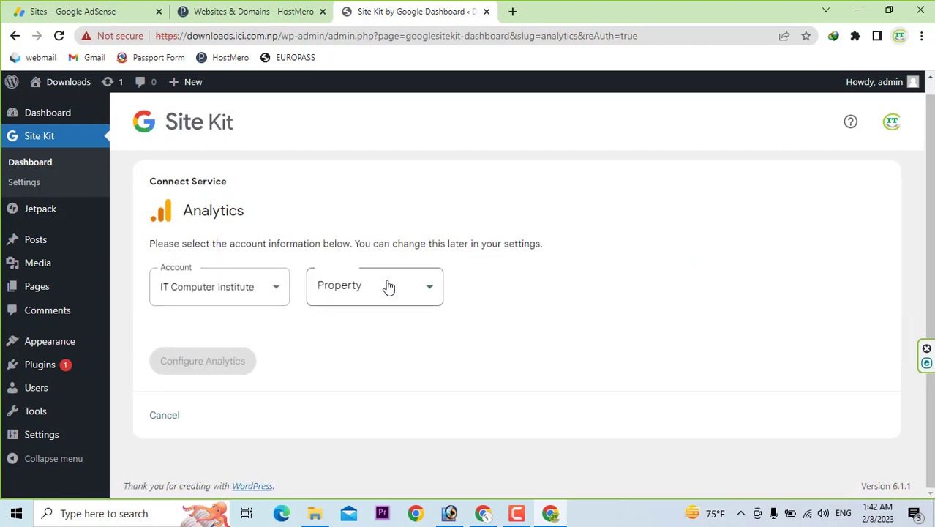
left_click(389, 288)
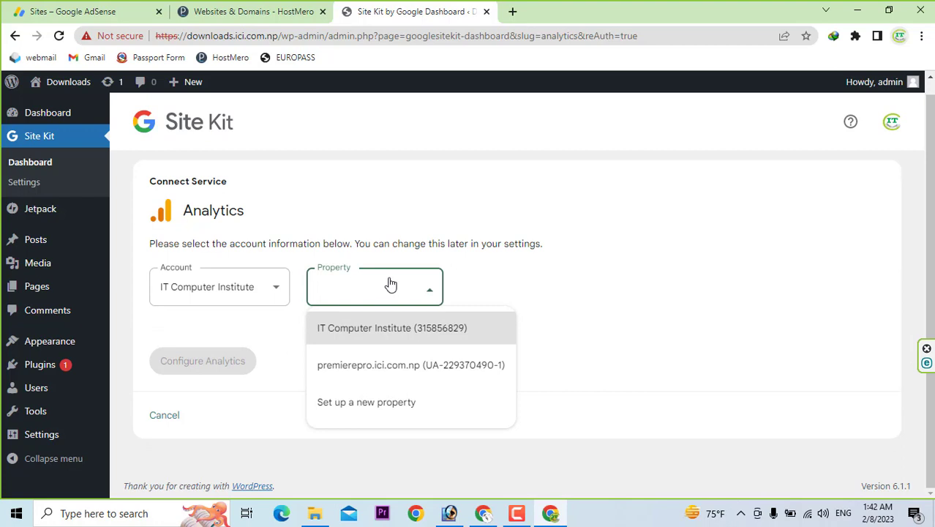
left_click(386, 404)
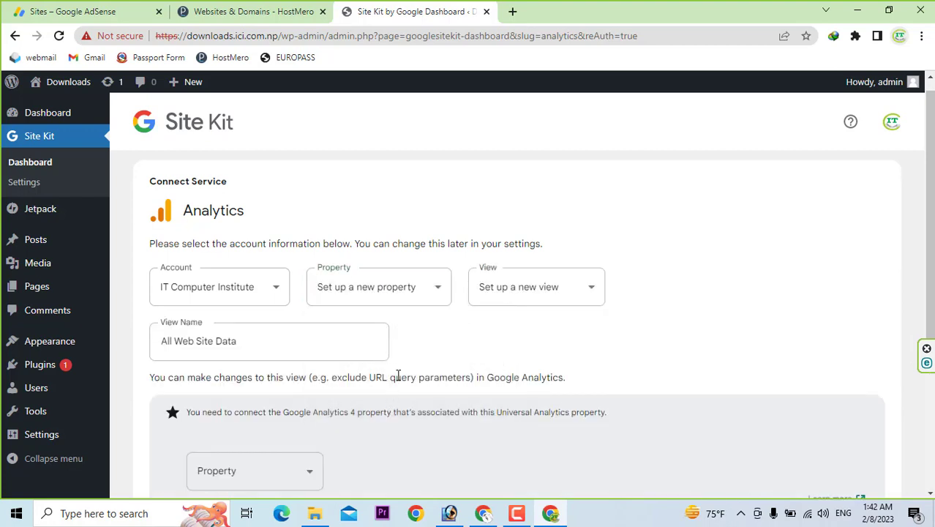
left_click(534, 290)
left_click(533, 291)
Choose to set up a new Google Analytics 4 property for the Downloads site and submit the Analytics configuration.
scroll(265, 365, "down", 3)
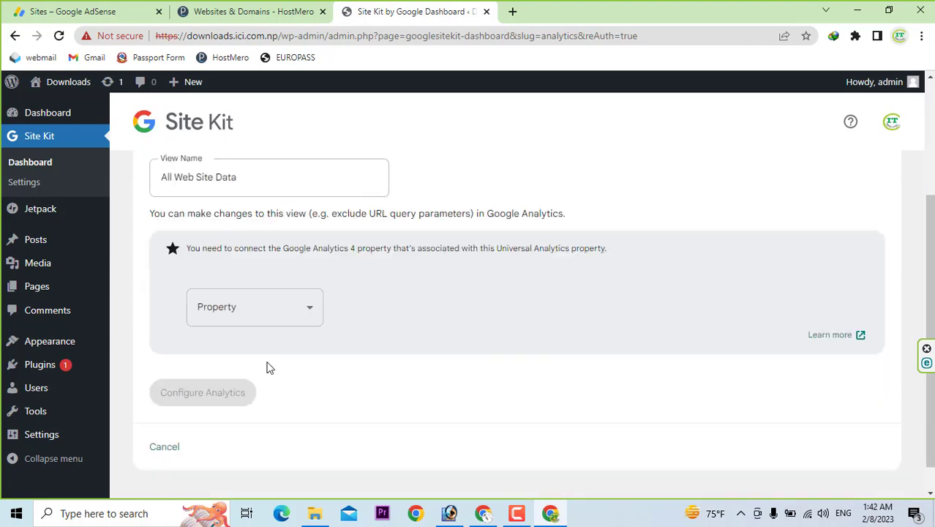
left_click(267, 281)
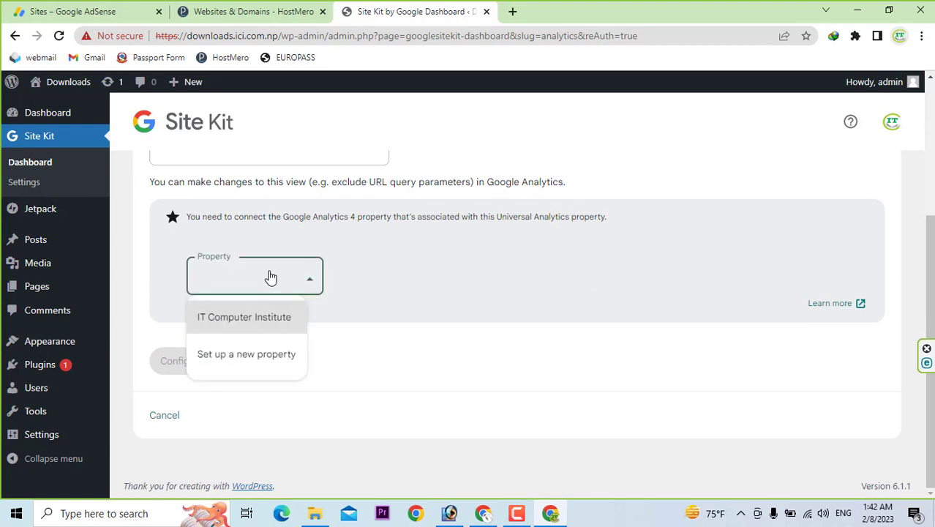
left_click(230, 349)
left_click(260, 274)
left_click(246, 352)
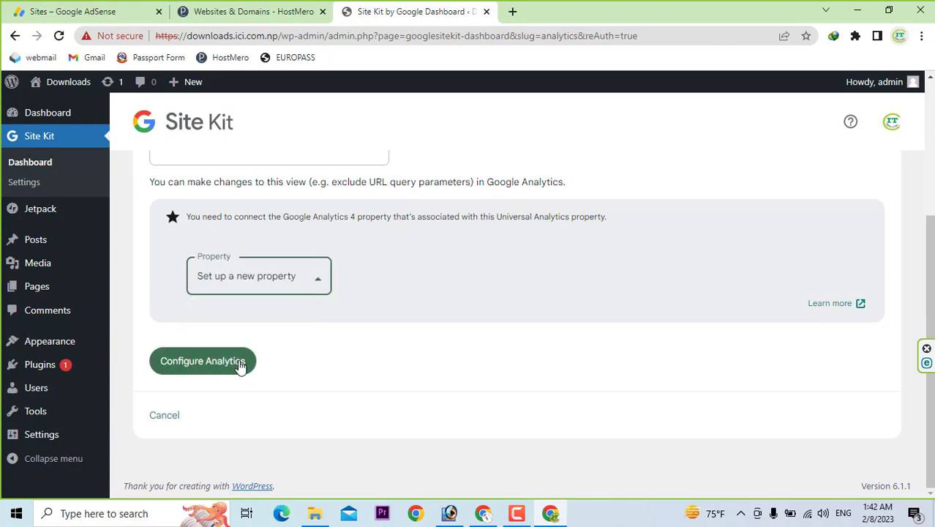
left_click(220, 362)
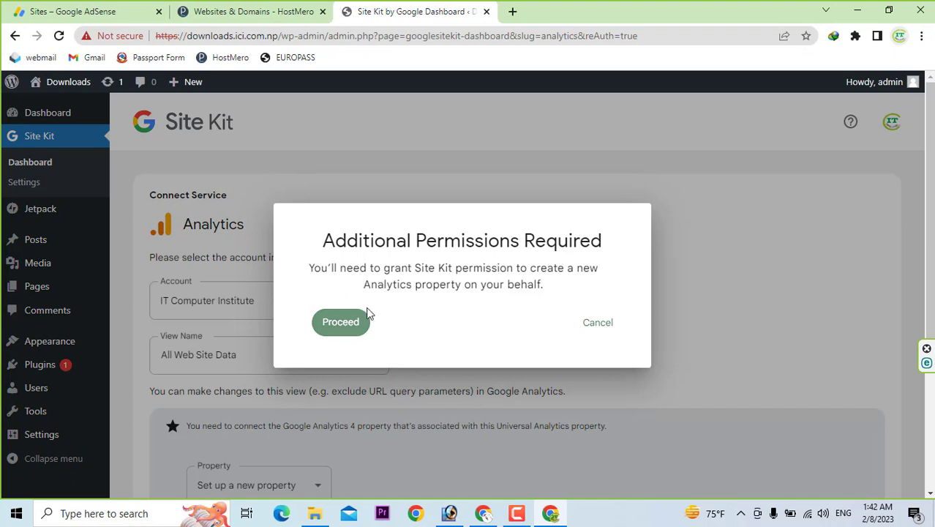
Grant Site Kit permission to create the Analytics property with the IT Computer Institute Google account and dismiss the setup notices.
left_click(341, 322)
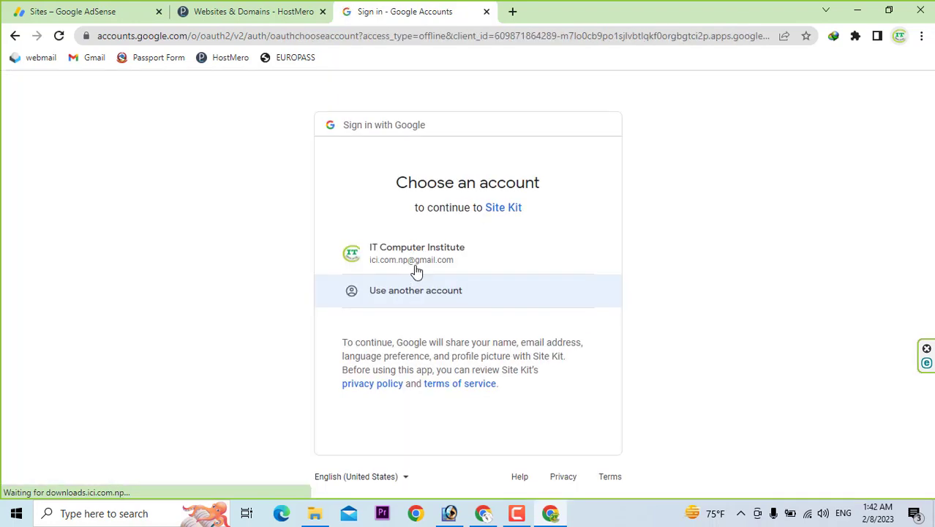
left_click(417, 261)
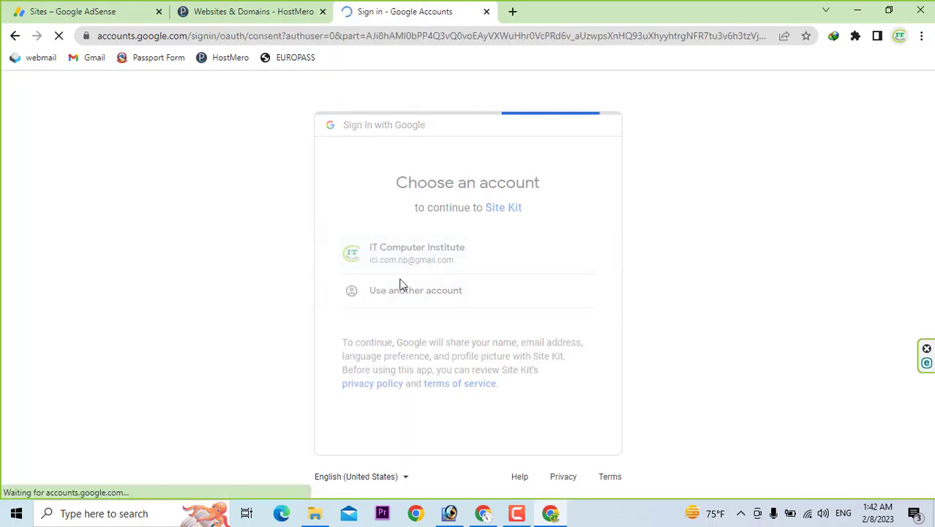
scroll(520, 391, "down", 1)
left_click(529, 395)
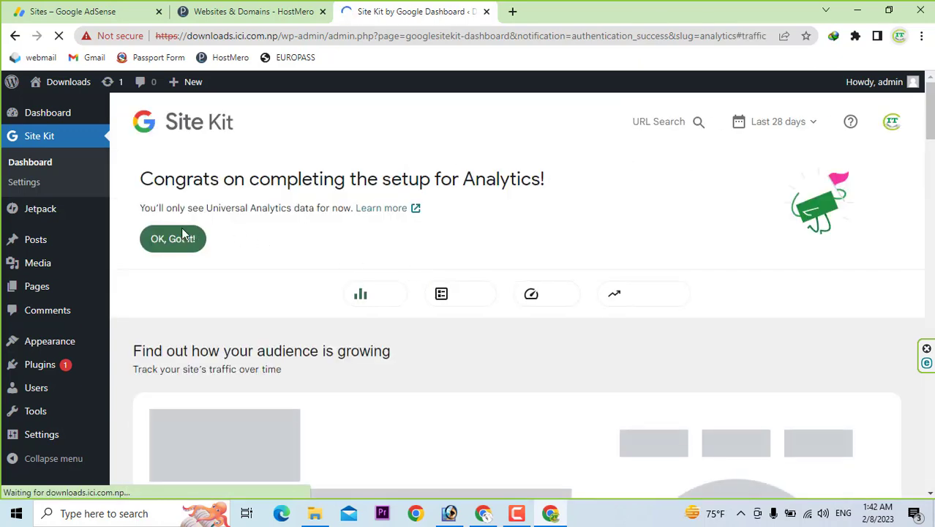
left_click(164, 239)
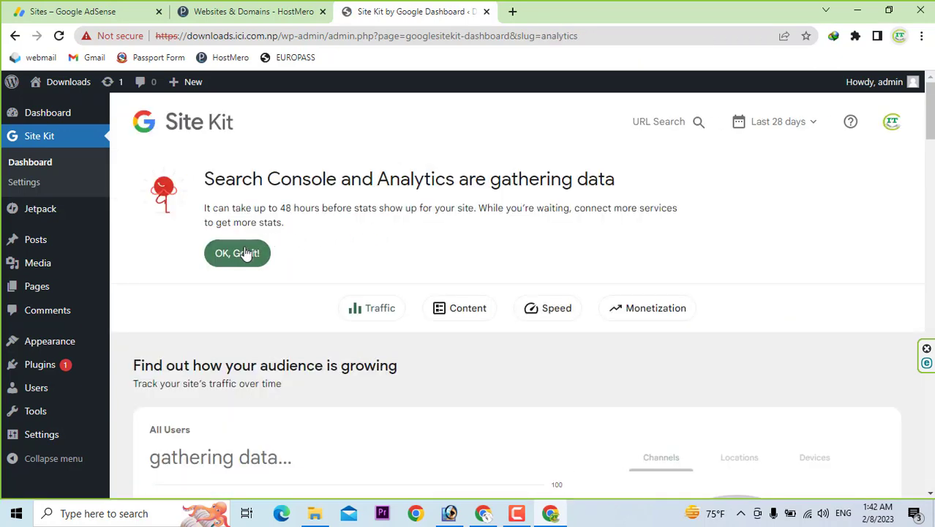
left_click(251, 261)
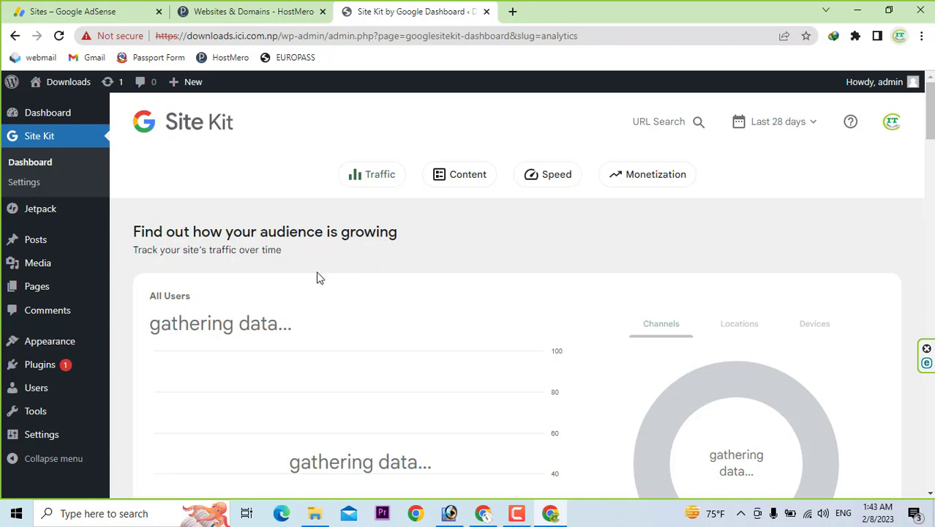
Look over the audience and search traffic sections of the Site Kit dashboard.
scroll(286, 293, "down", 2)
scroll(283, 285, "up", 2)
scroll(387, 306, "down", 6)
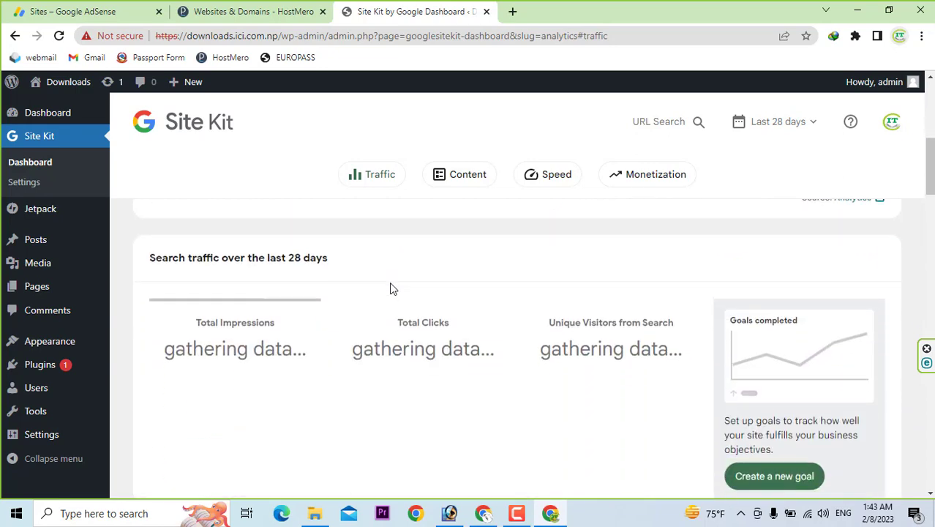
scroll(391, 288, "down", 3)
scroll(390, 287, "up", 10)
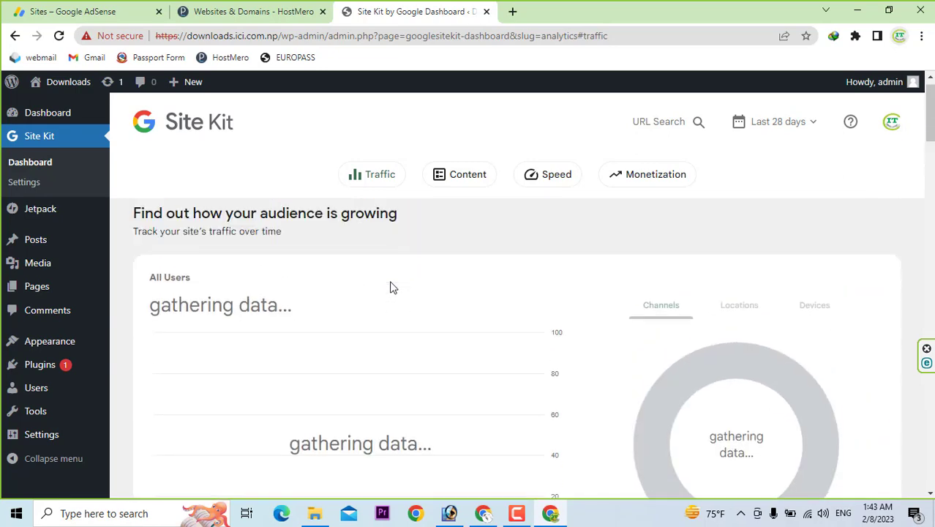
scroll(391, 288, "up", 1)
left_click(260, 16)
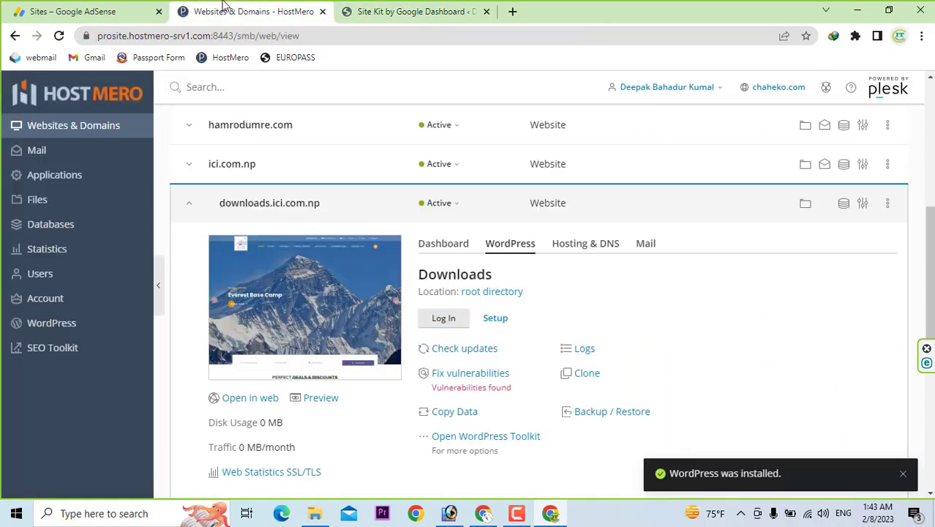
left_click(395, 6)
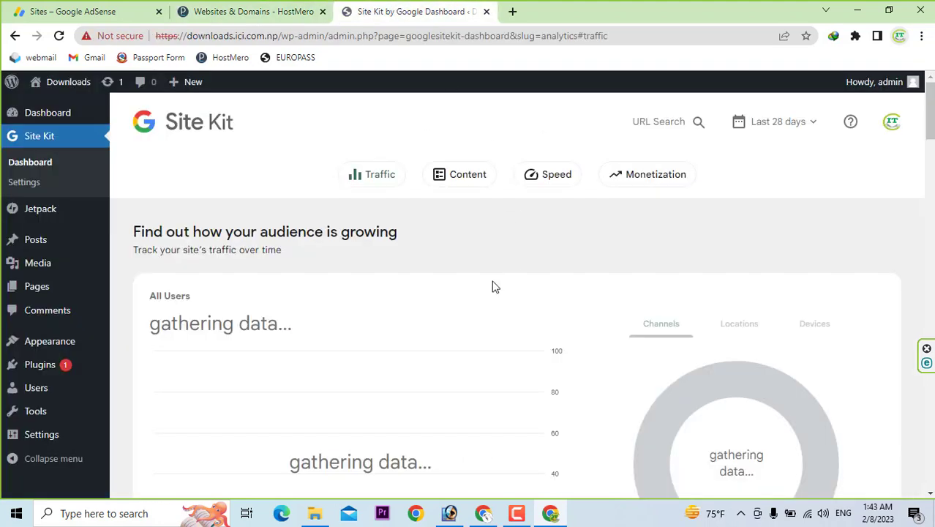
left_click_drag(179, 323, 254, 323)
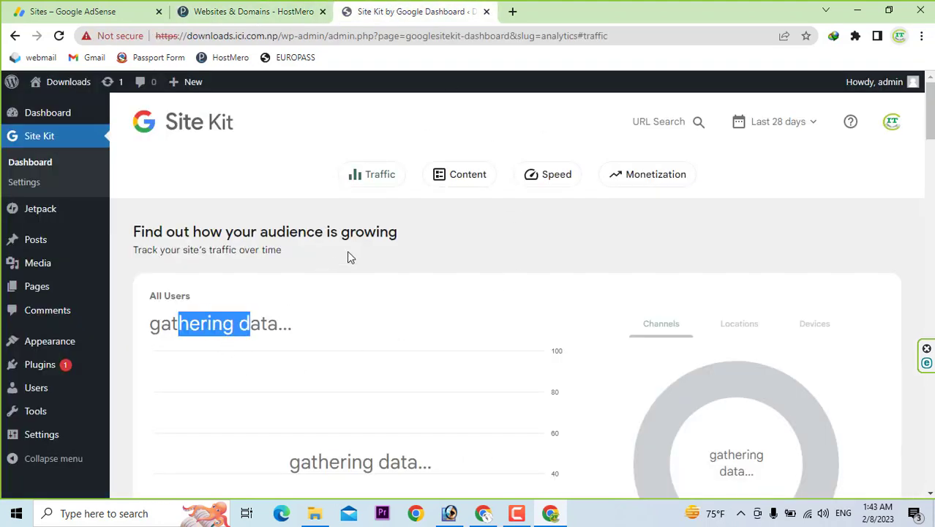
Start connecting AdSense from Site Kit's monetization section and approve the additional access with the IT Computer Institute Google account.
left_click(643, 171)
scroll(218, 354, "down", 2)
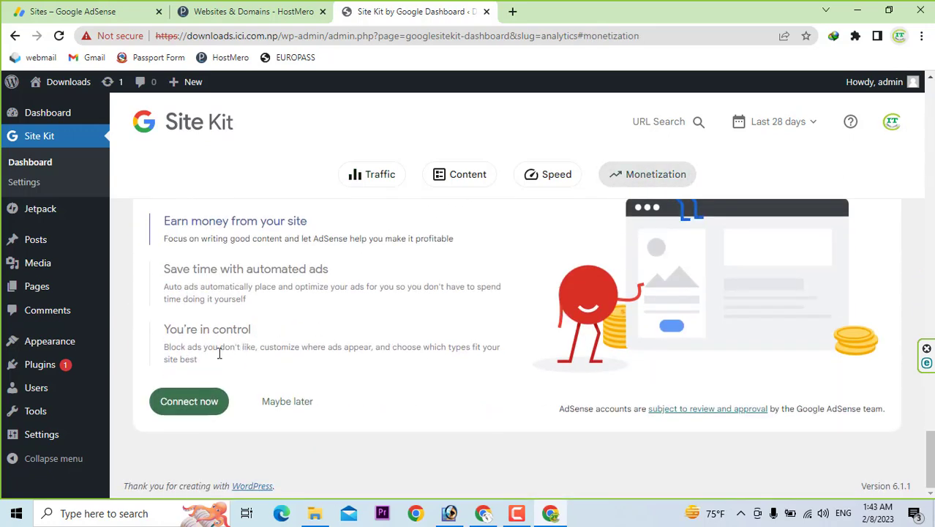
left_click(222, 401)
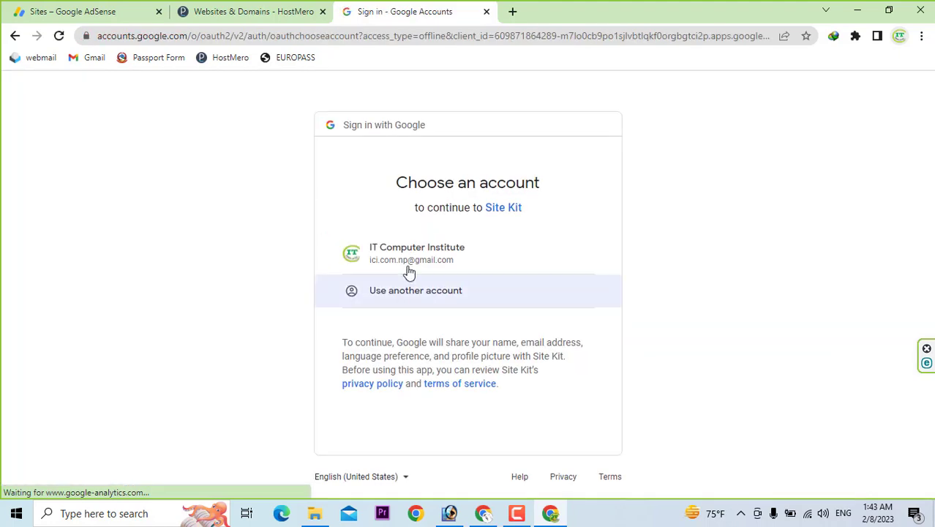
left_click(413, 260)
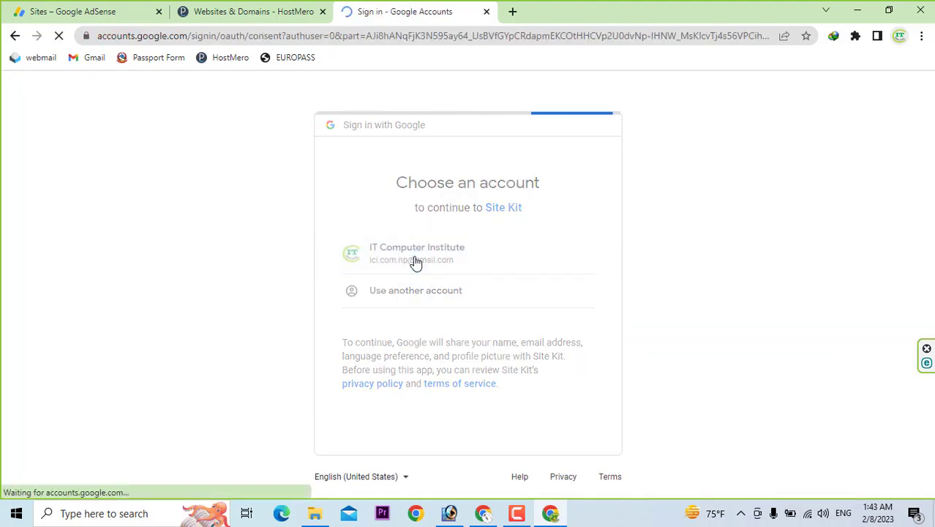
scroll(502, 366, "down", 1)
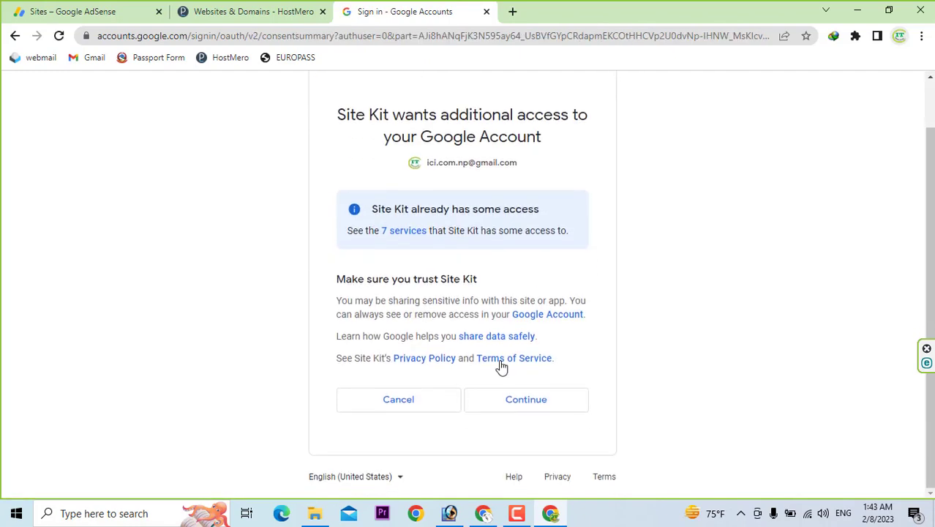
left_click(527, 399)
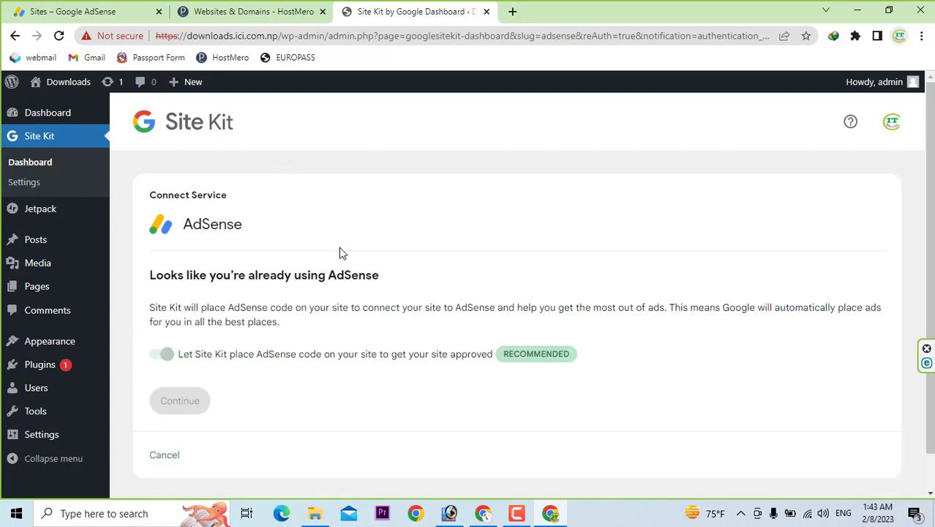
Let Site Kit place the AdSense code on the Downloads site, finish the AdSense setup and dismiss its completion notice.
left_click(182, 403)
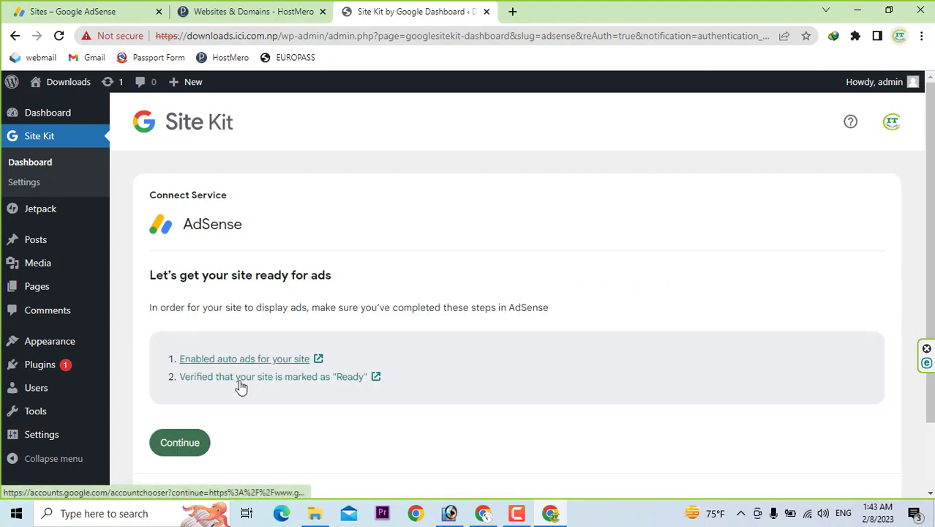
left_click(178, 443)
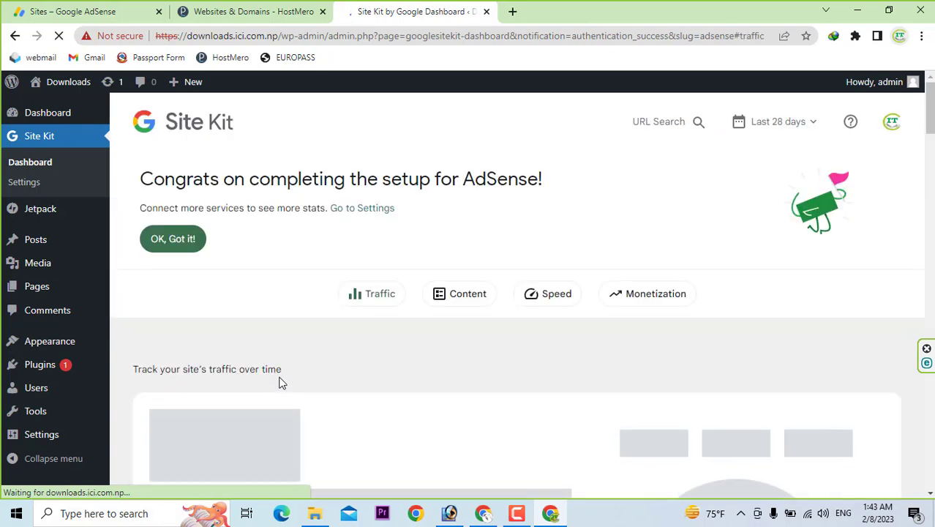
left_click(183, 241)
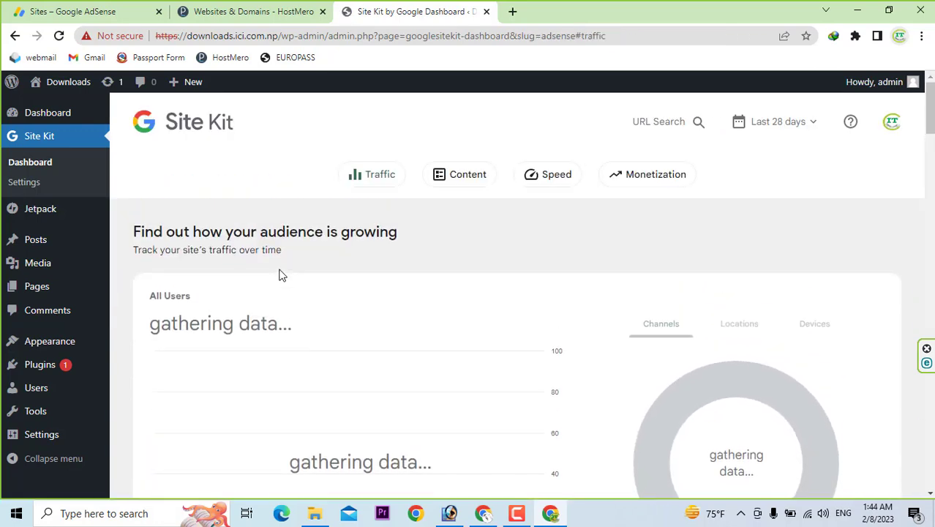
Review the traffic, content, speed and monetization sections of the Site Kit dashboard, including the AdSense steps for ad impressions.
scroll(281, 275, "down", 15)
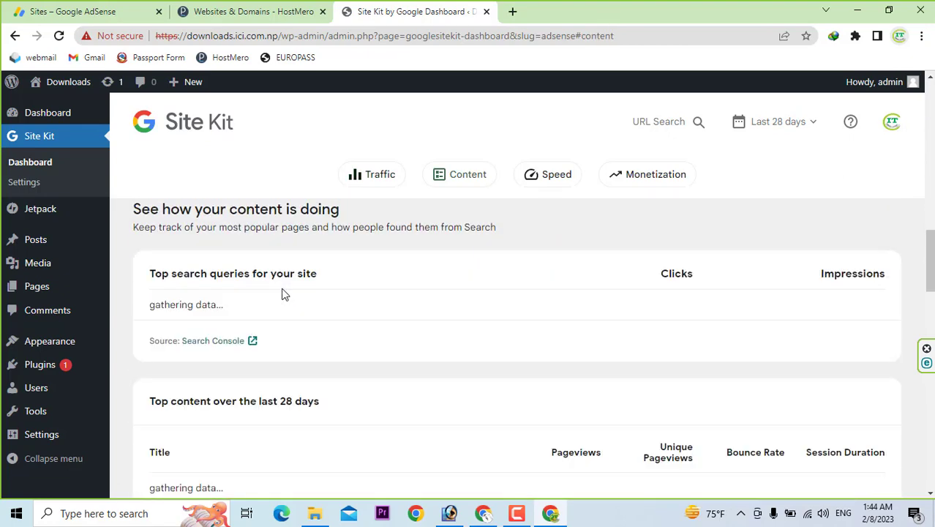
scroll(285, 293, "down", 6)
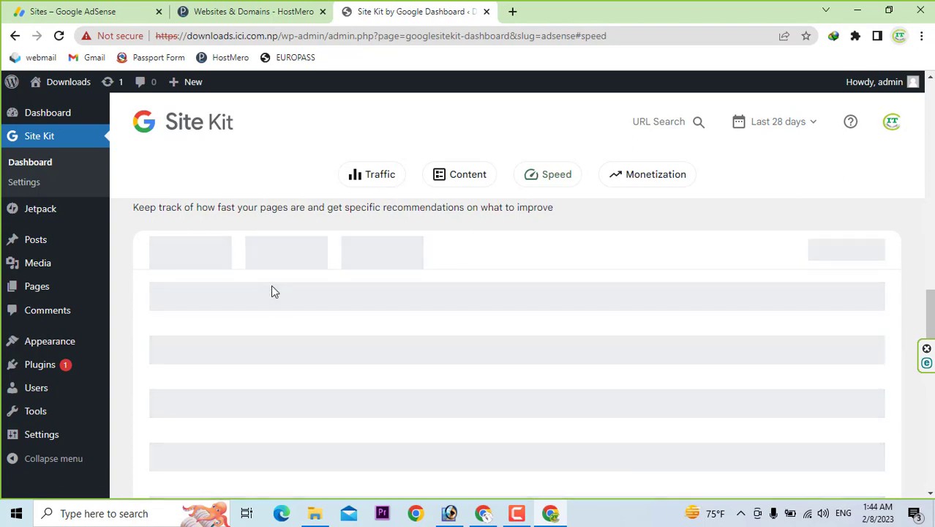
scroll(292, 286, "down", 8)
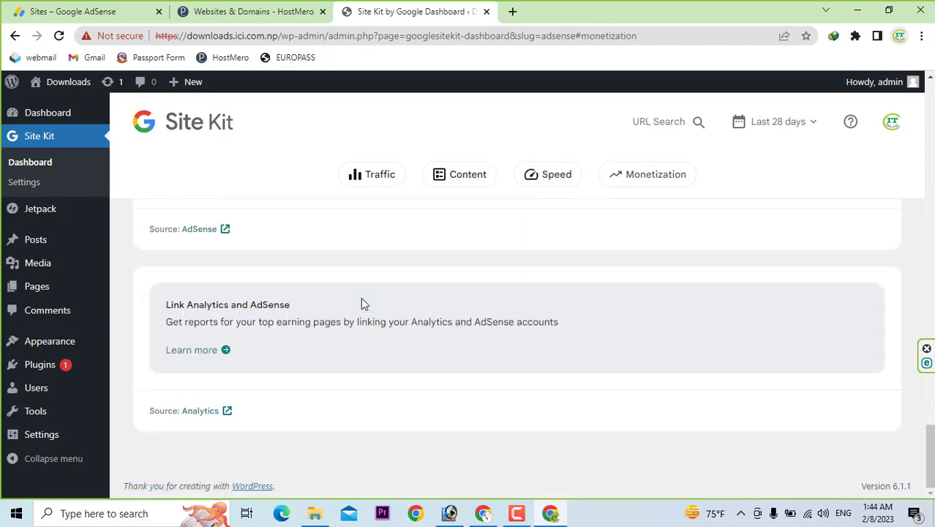
scroll(360, 297, "up", 8)
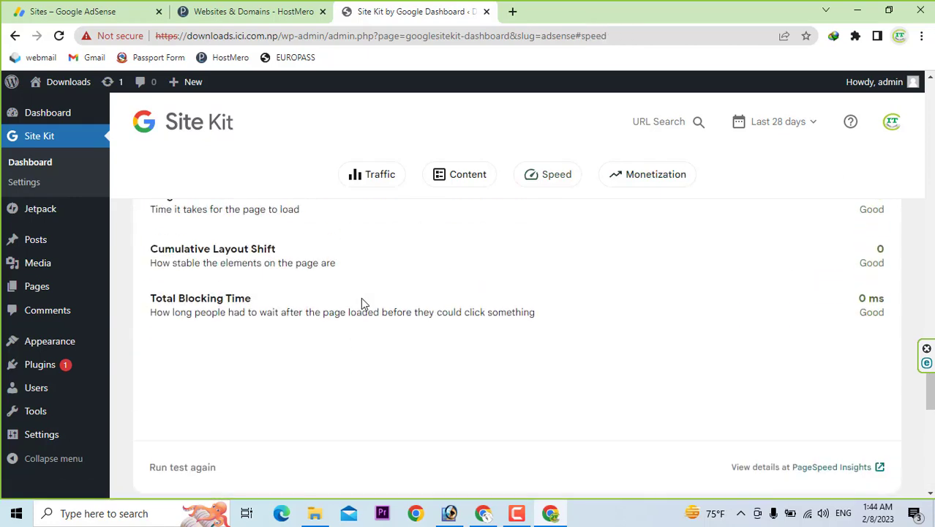
scroll(362, 300, "up", 8)
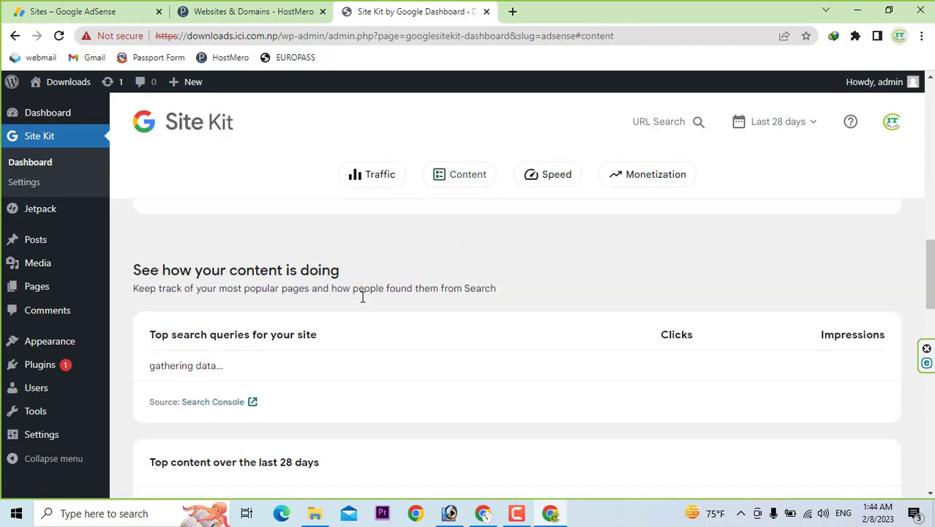
scroll(364, 300, "up", 5)
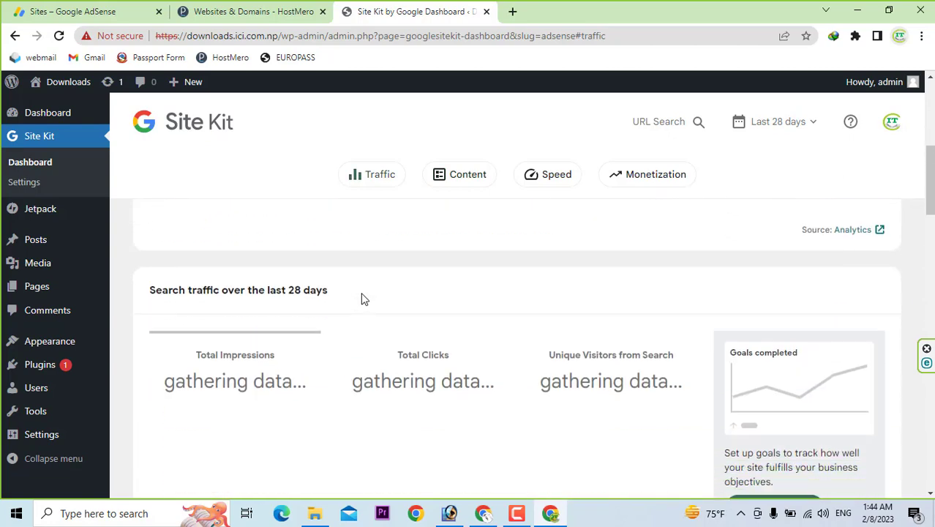
scroll(359, 286, "up", 1)
left_click(636, 183)
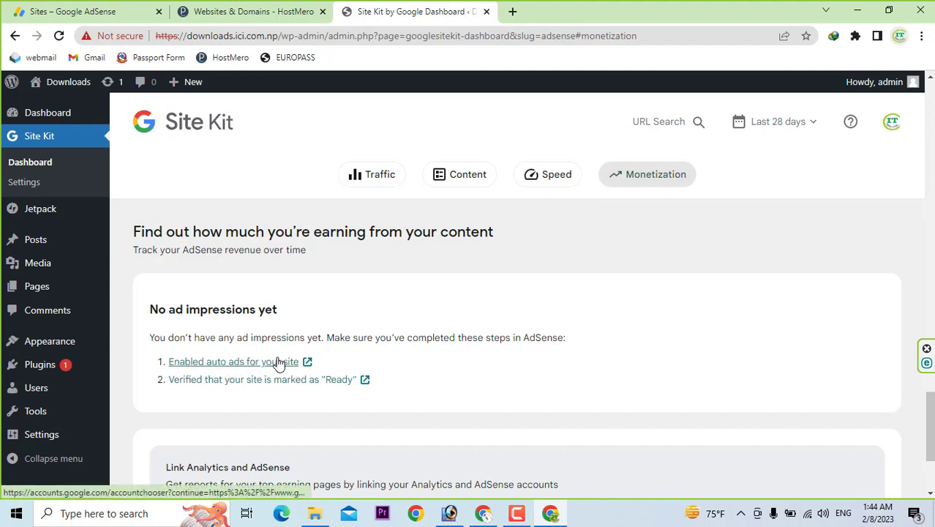
left_click_drag(187, 338, 230, 338)
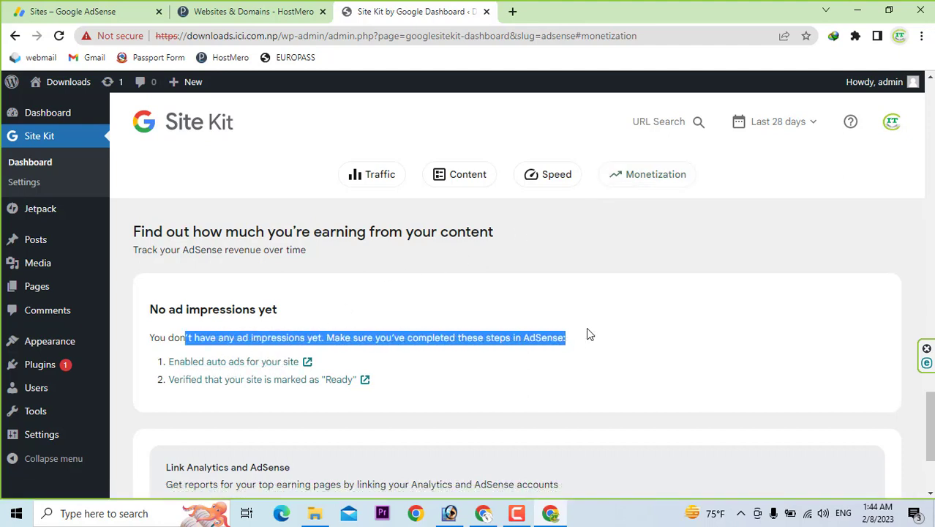
Switch to Google AdSense, reload the Sites list and expand ici.com.np to check its subdomains.
left_click(249, 11)
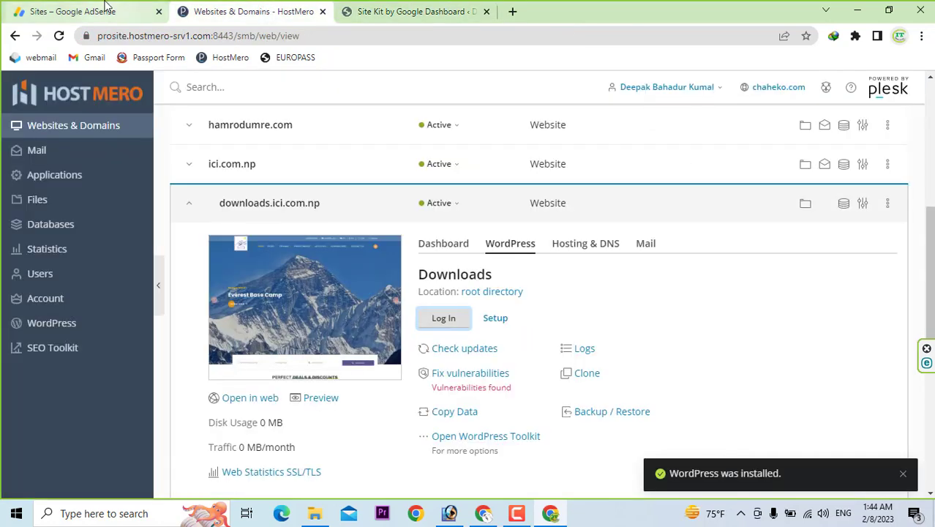
left_click(80, 11)
left_click(57, 35)
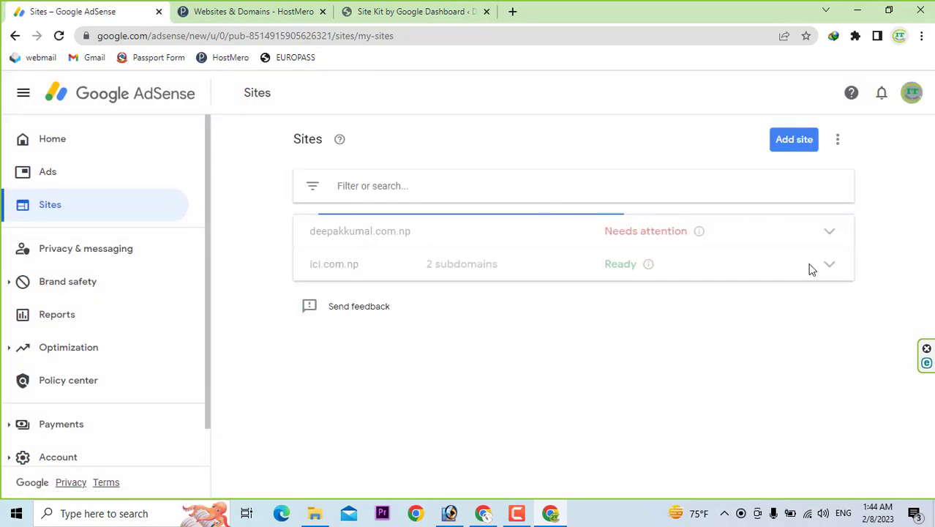
left_click(828, 266)
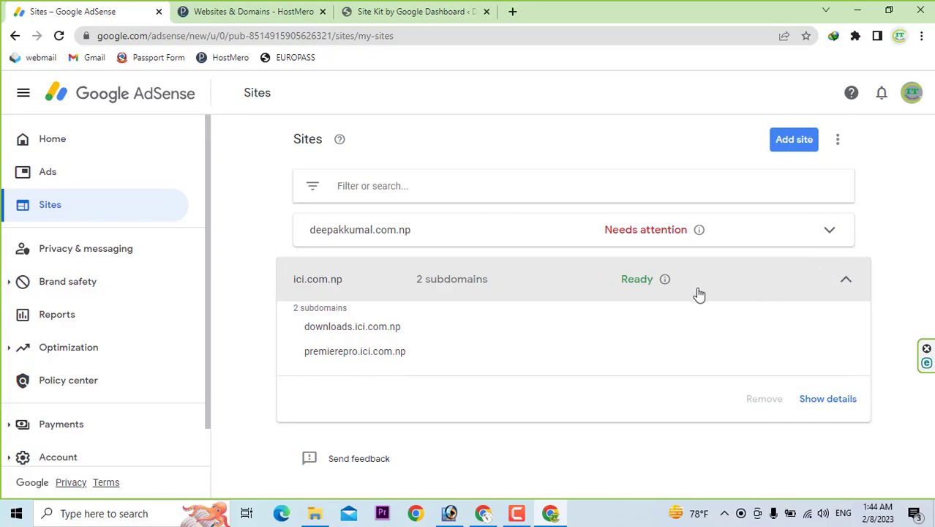
left_click(517, 513)
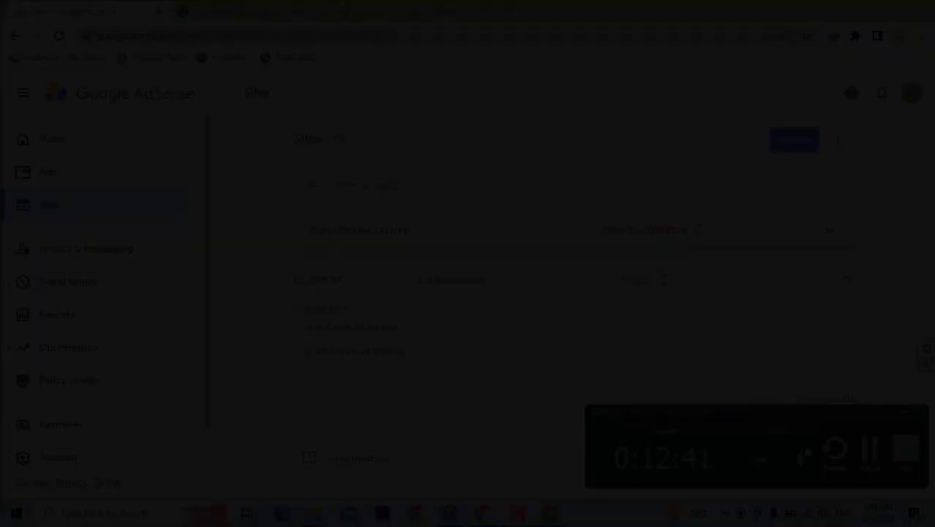